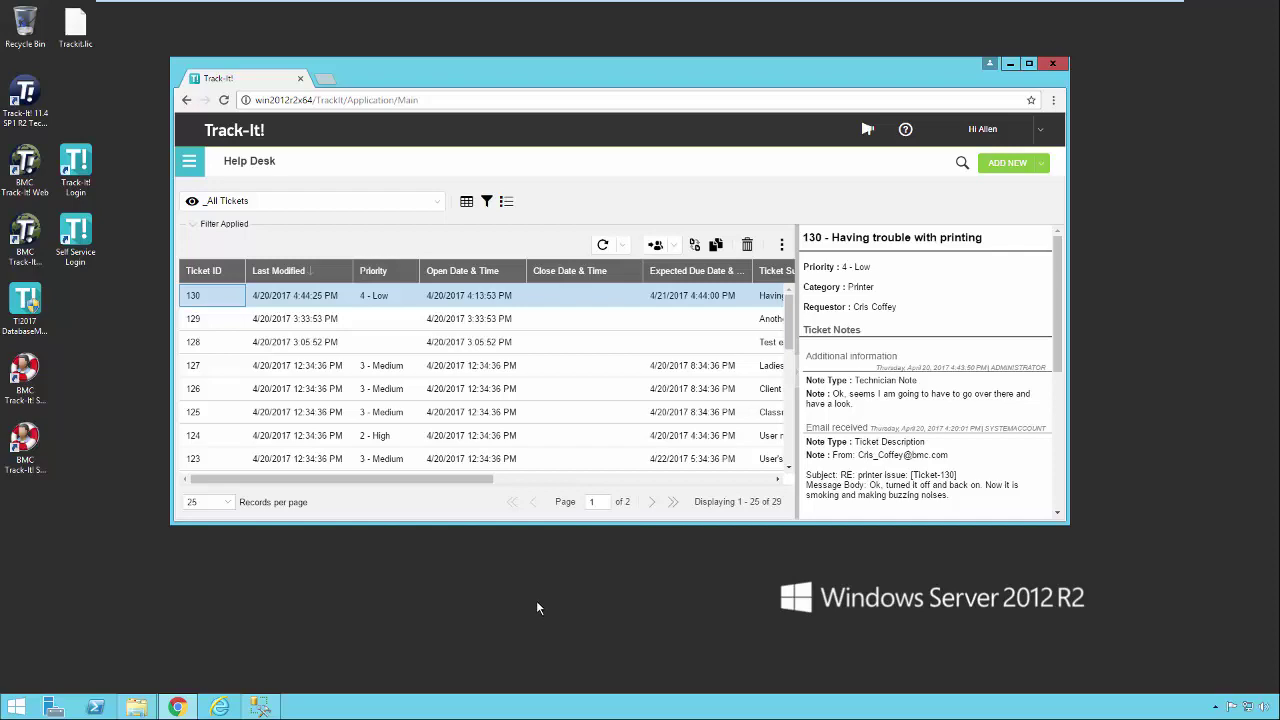
Open the incoming and outgoing email configuration and review the settings of the incoming IMAP mailbox
{"action": "key", "text": "super+Up"}
{"action": "left_click", "coordinate": [18, 97]}
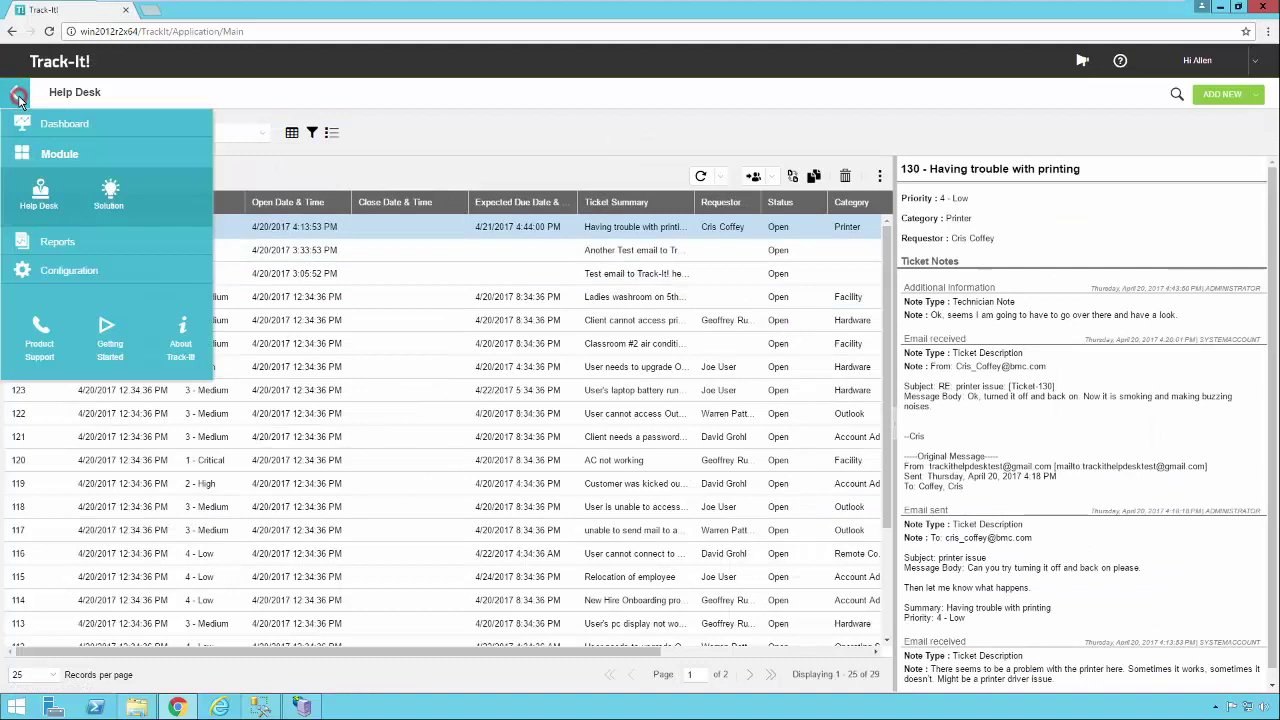
{"action": "left_click", "coordinate": [69, 272]}
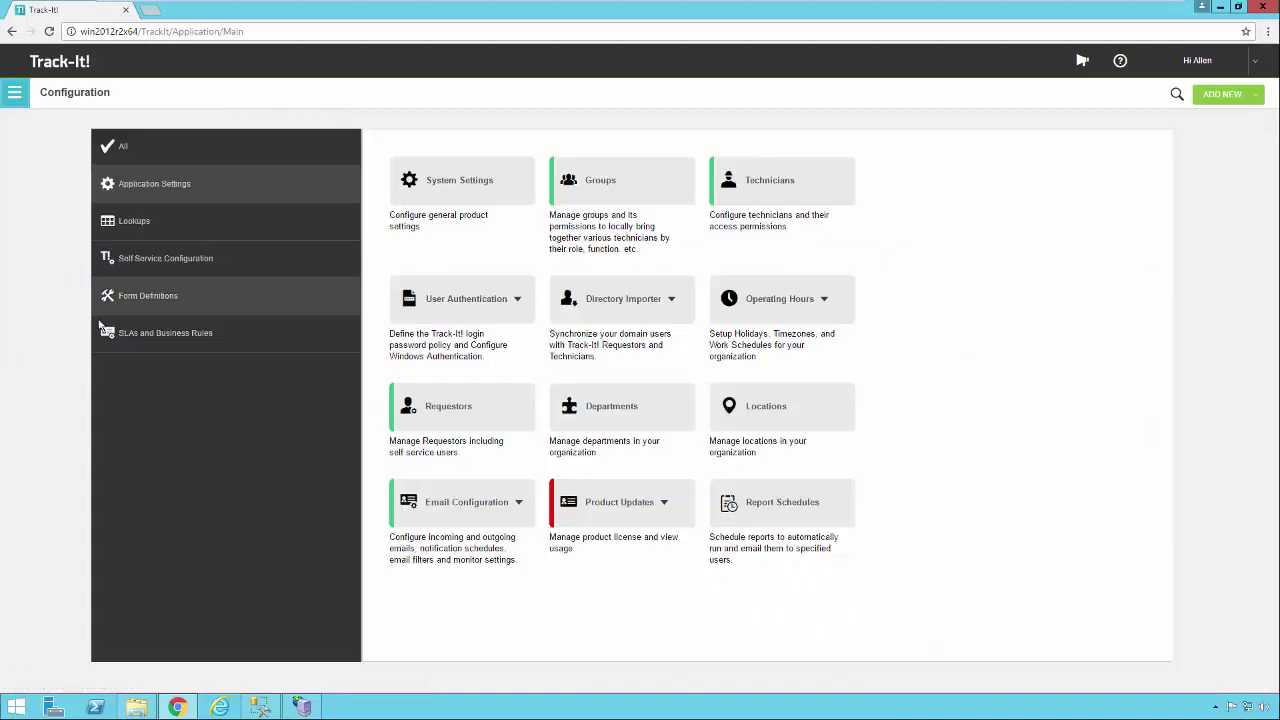
{"action": "left_click", "coordinate": [519, 505]}
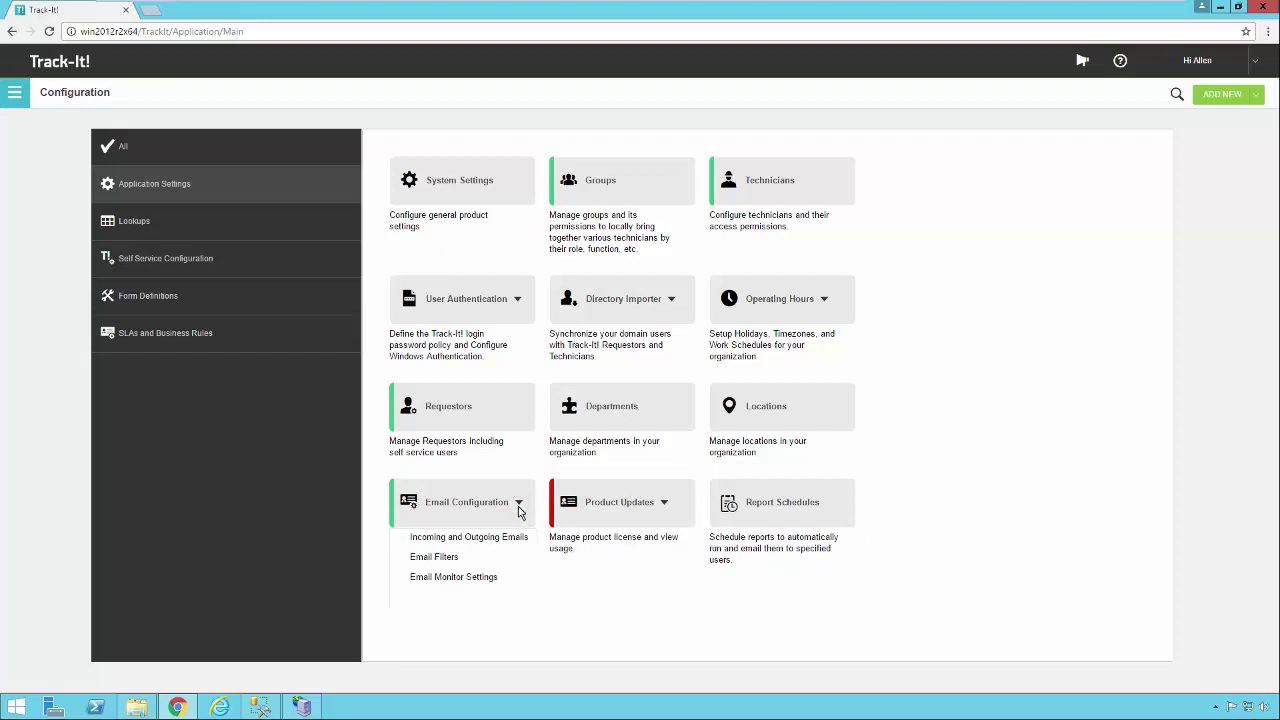
{"action": "left_click", "coordinate": [470, 539]}
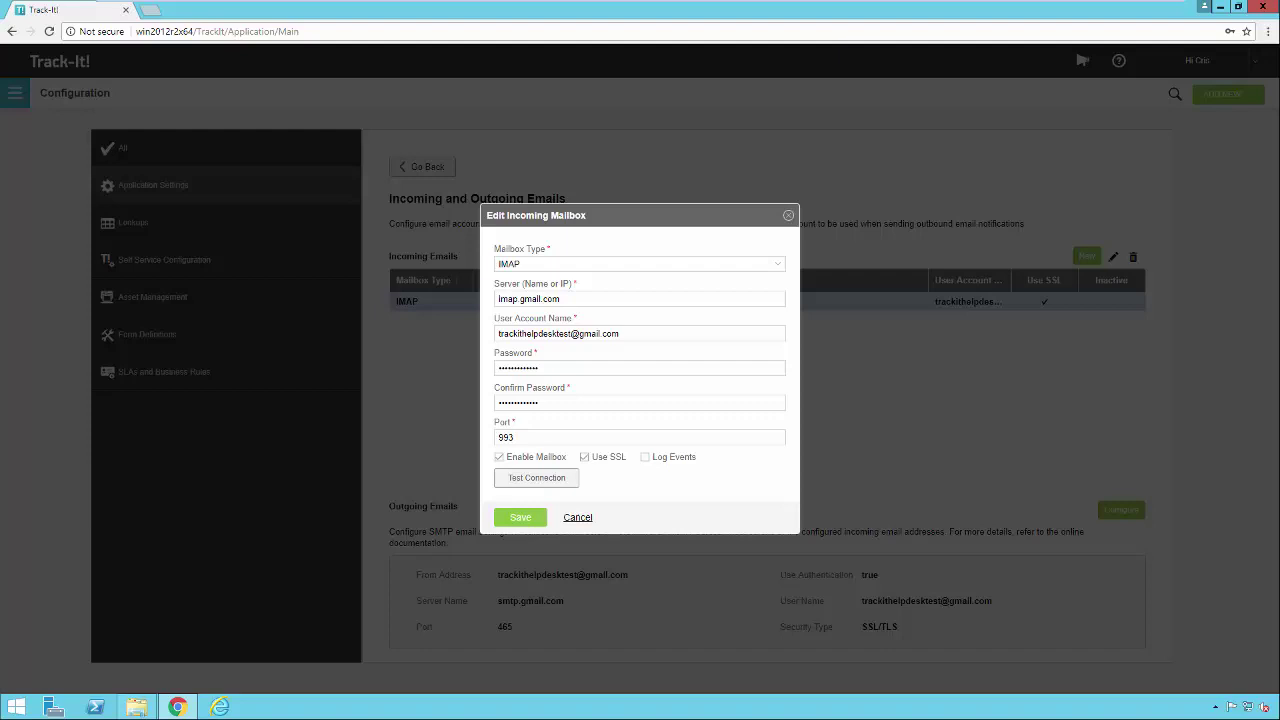
{"action": "key", "text": "Return"}
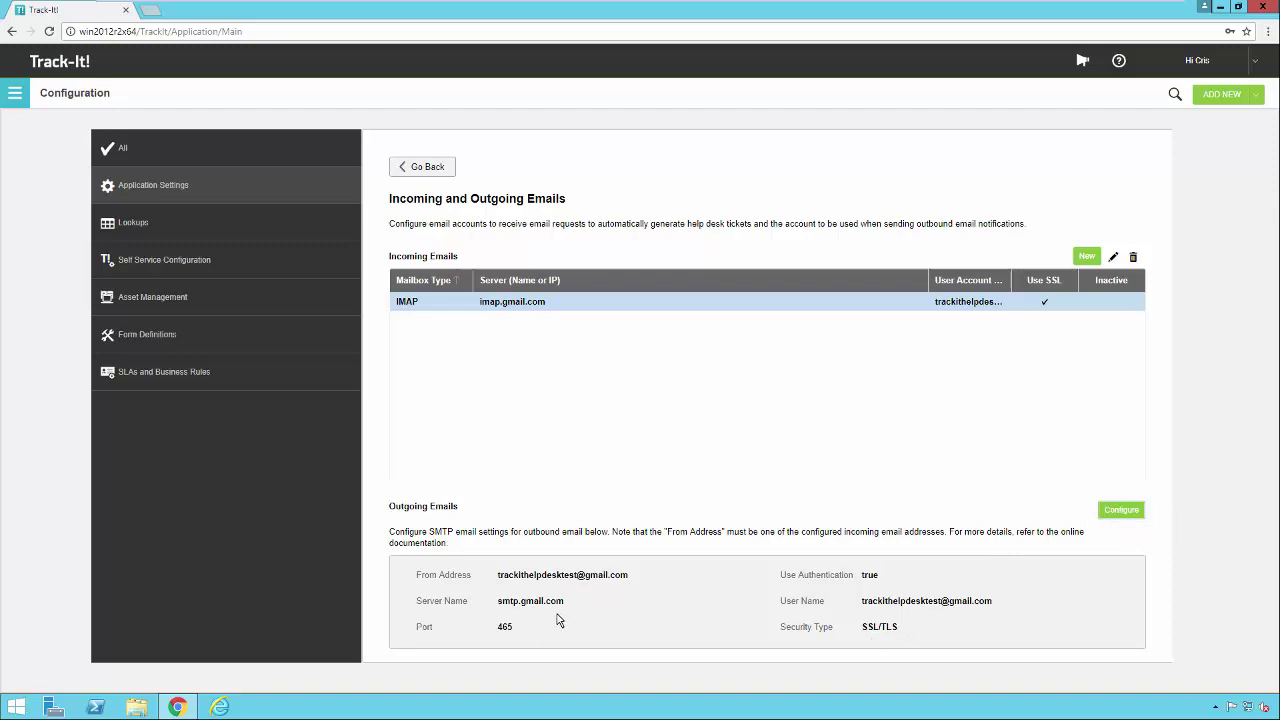
Review the outgoing SMTP email configuration and its test email option, leaving both without sending or saving
{"action": "left_click", "coordinate": [1114, 512]}
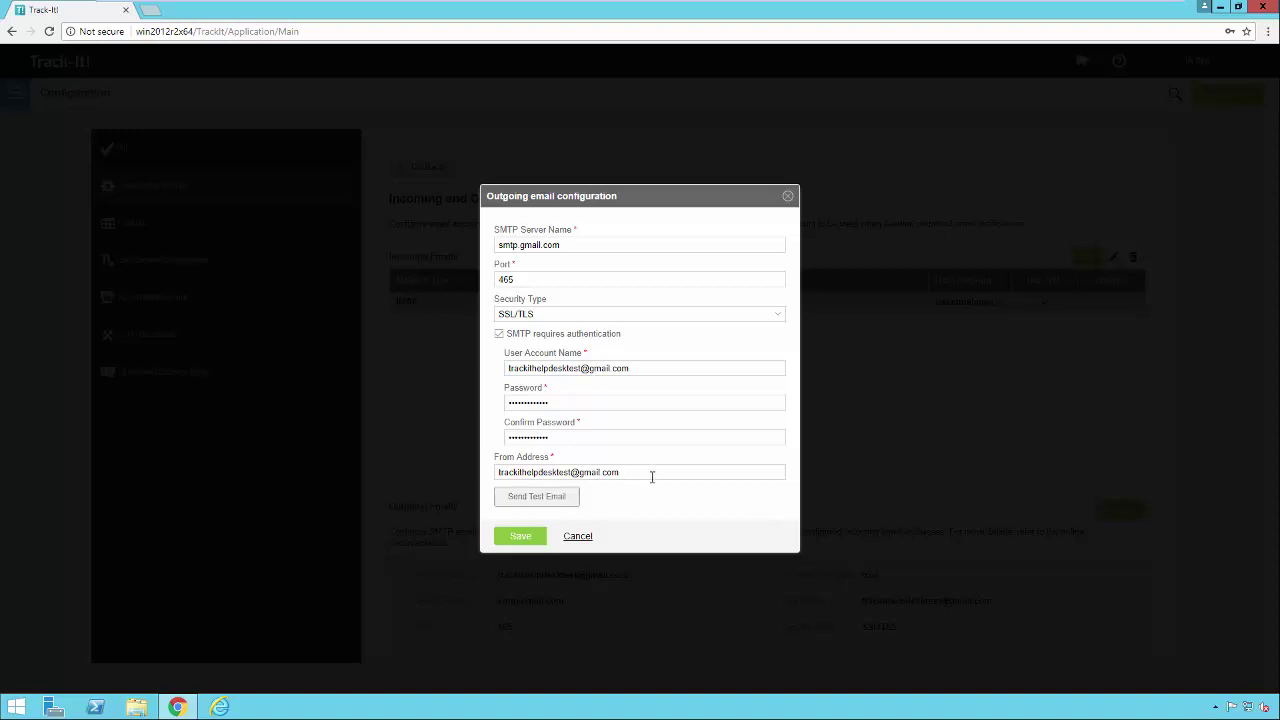
{"action": "left_click", "coordinate": [538, 503]}
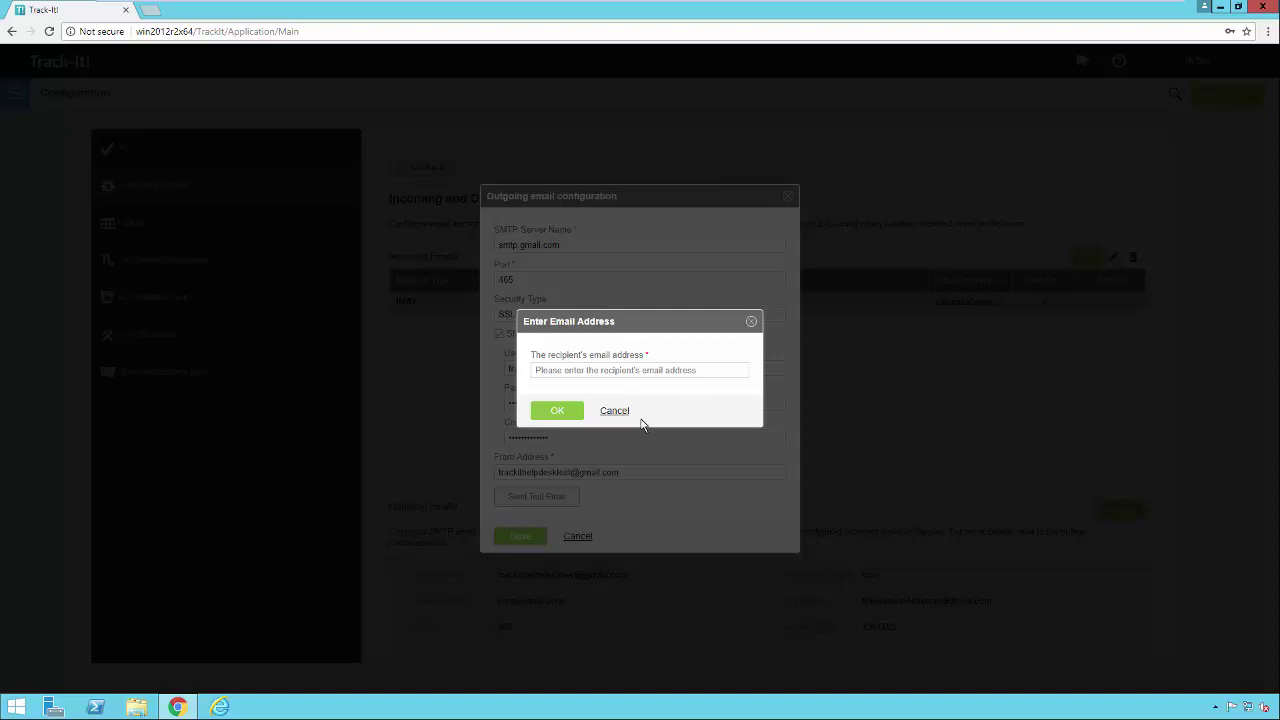
{"action": "left_click", "coordinate": [625, 415]}
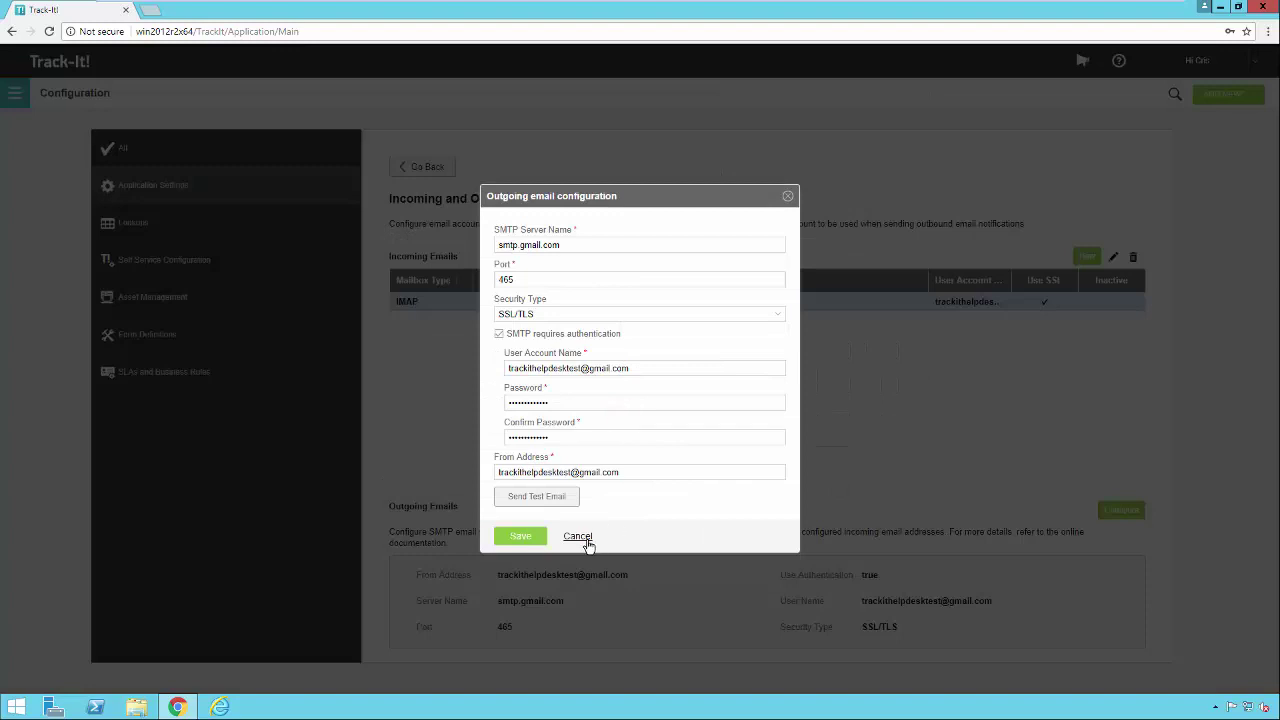
{"action": "left_click", "coordinate": [585, 539]}
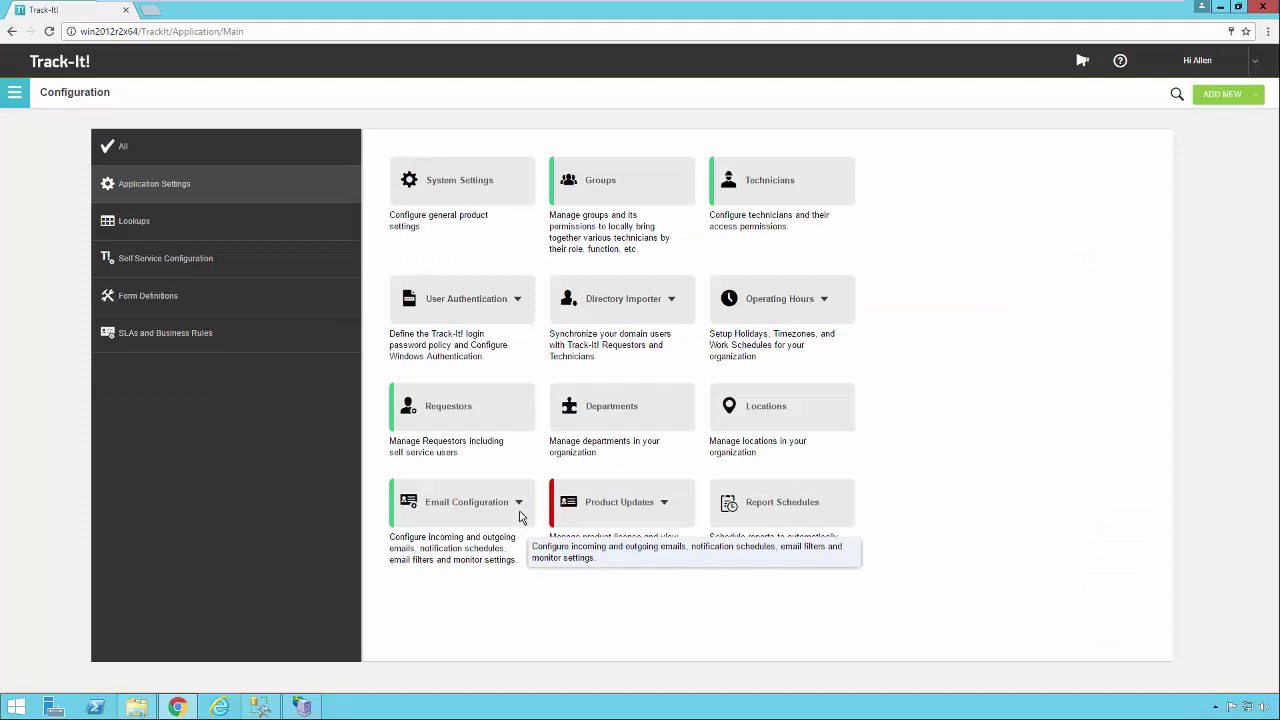
Review the email filter rules for sender and subject and the inbound filtering choices, leaving without saving changes
{"action": "left_click", "coordinate": [519, 505]}
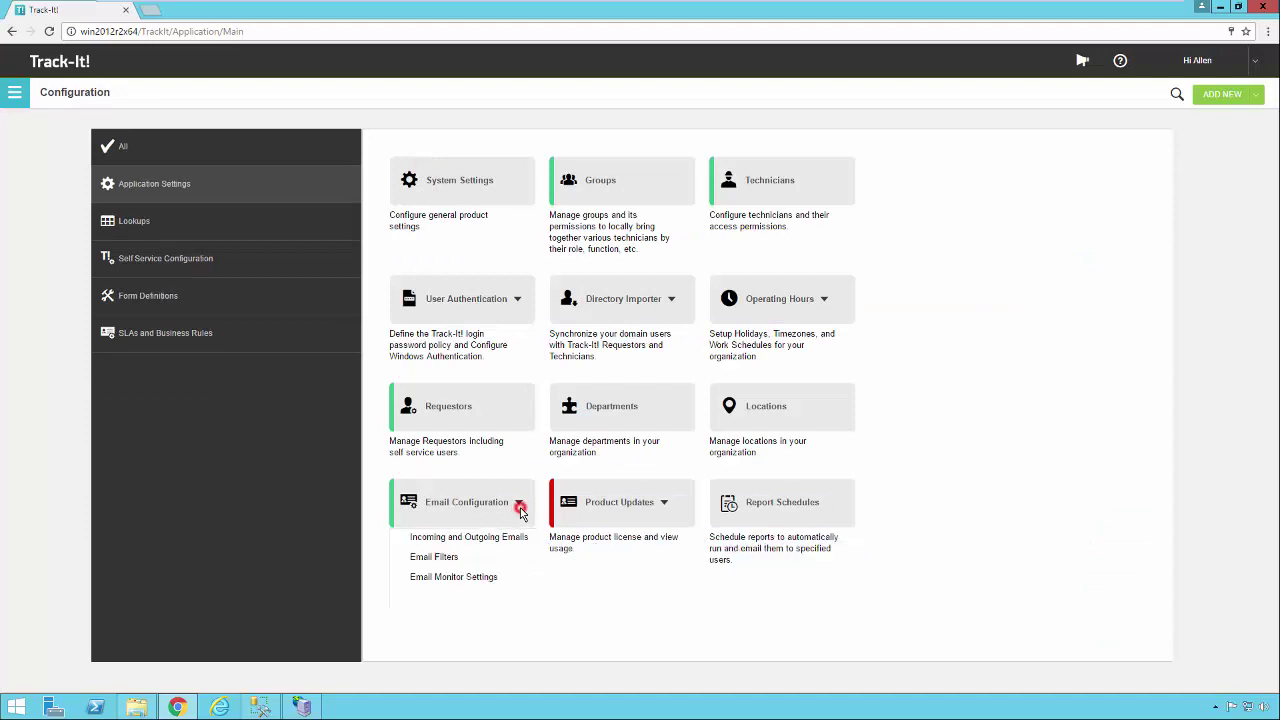
{"action": "left_click", "coordinate": [452, 558]}
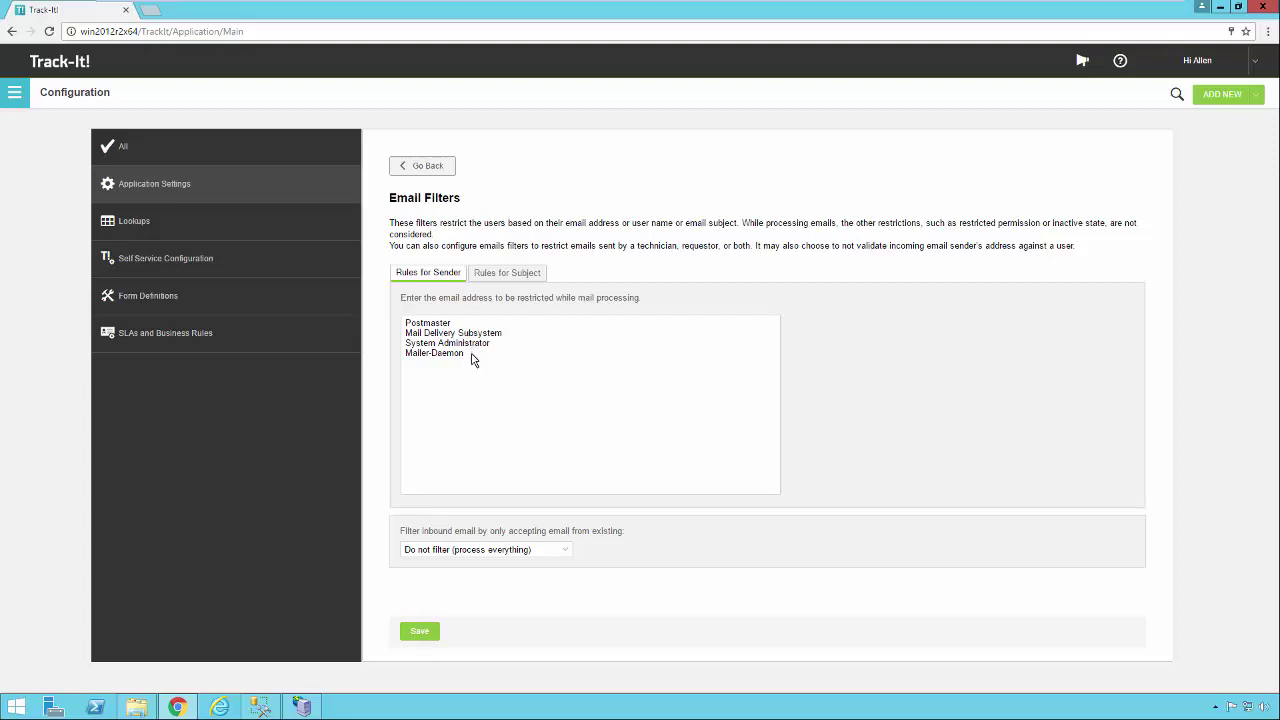
{"action": "left_click", "coordinate": [502, 273]}
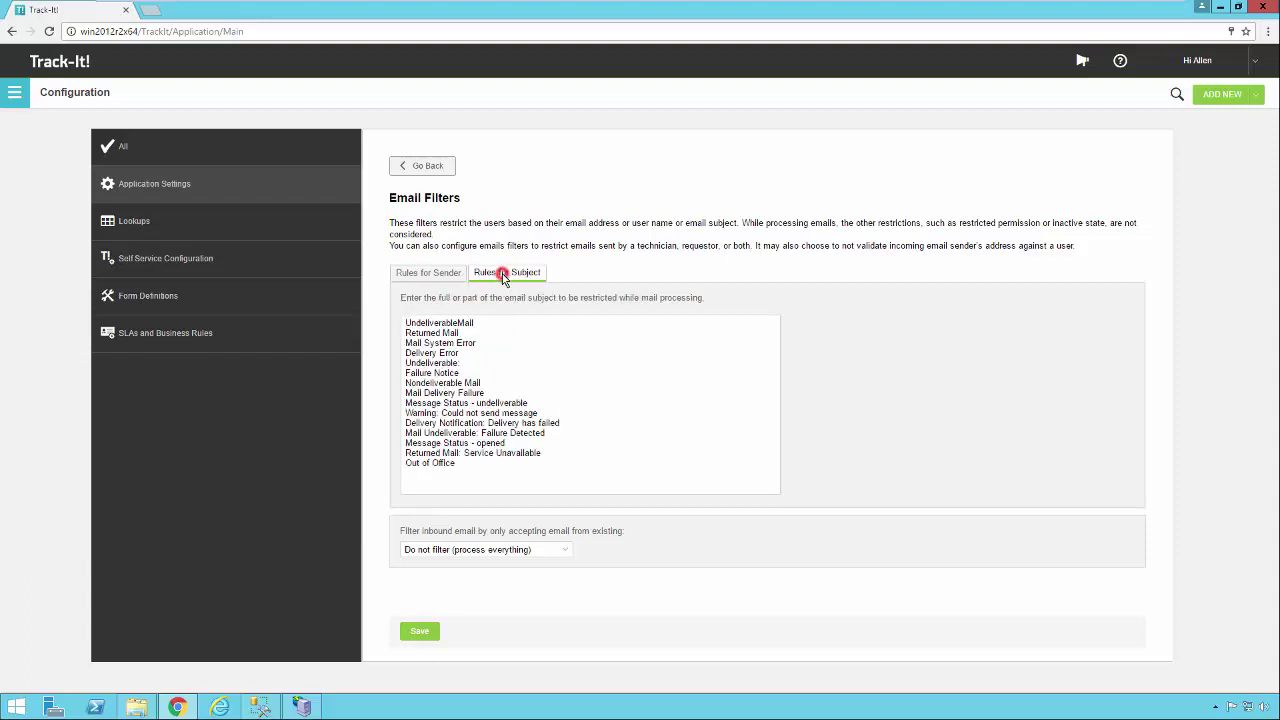
{"action": "left_click", "coordinate": [464, 470]}
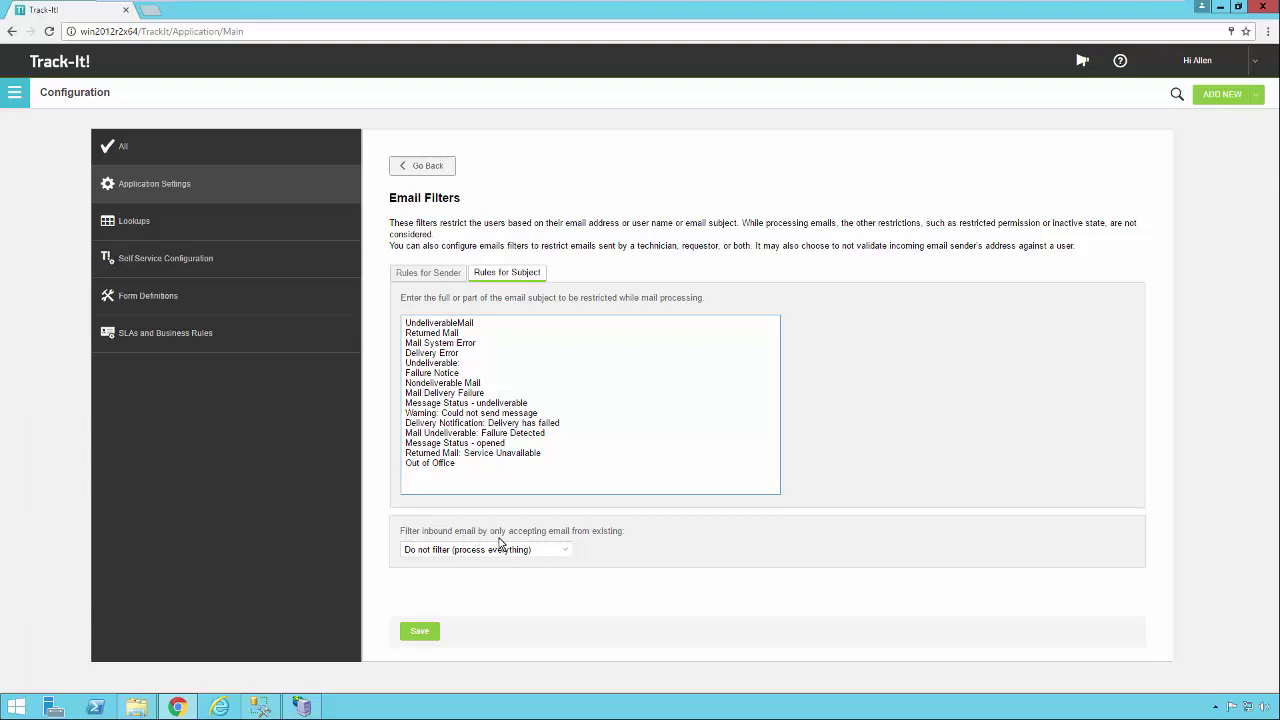
{"action": "left_click", "coordinate": [567, 550]}
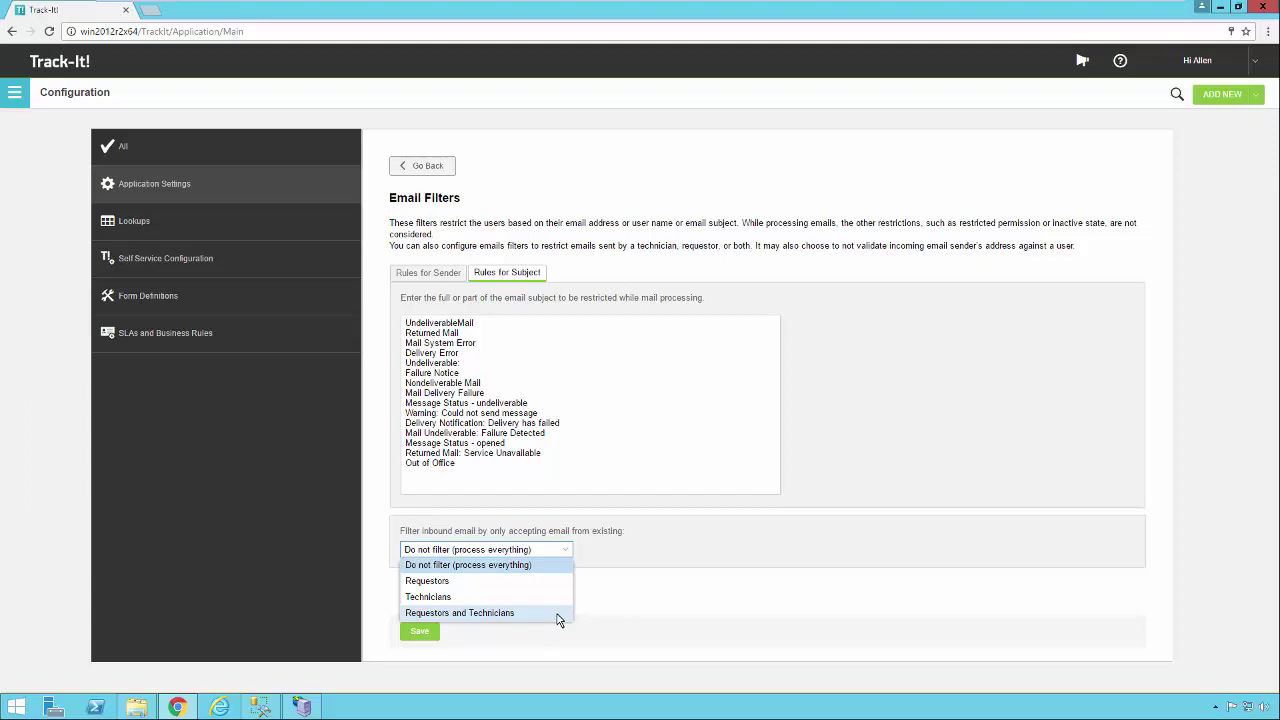
{"action": "left_click", "coordinate": [565, 551]}
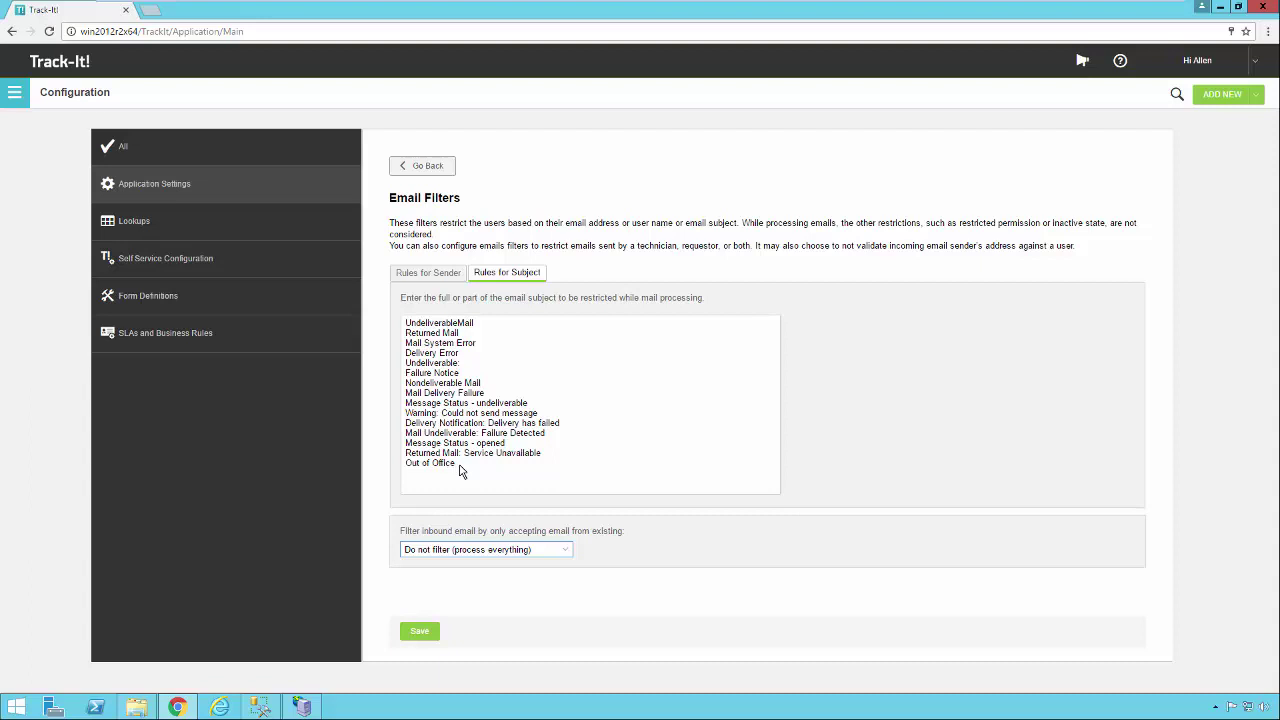
{"action": "left_click", "coordinate": [418, 166]}
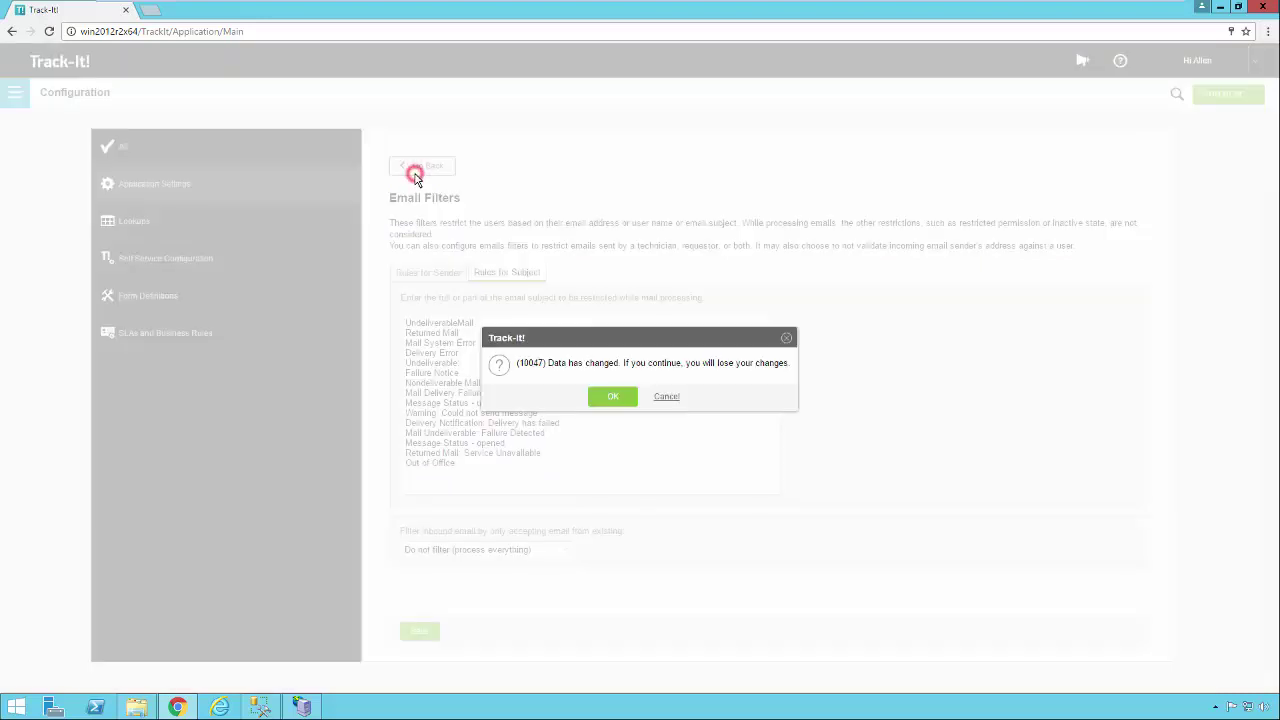
{"action": "left_click", "coordinate": [613, 397]}
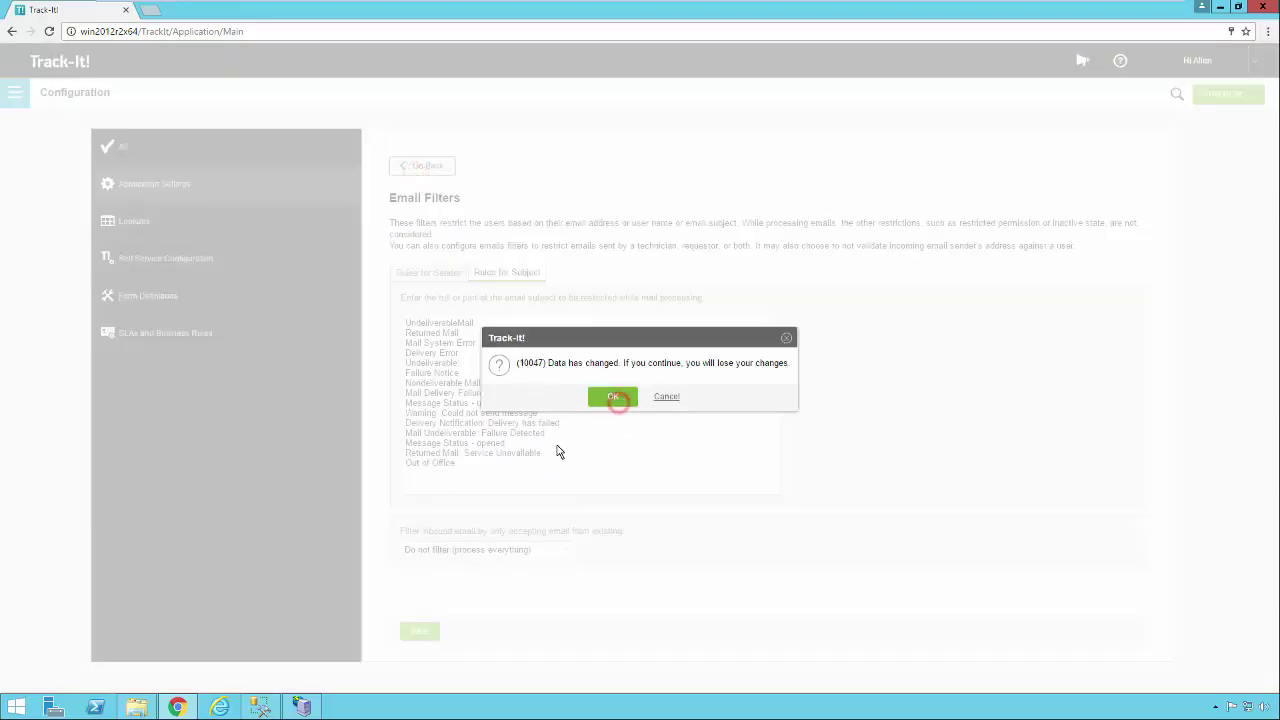
Review the Email Monitor Settings, including the poll interval, and return to the application settings
{"action": "left_click", "coordinate": [516, 506]}
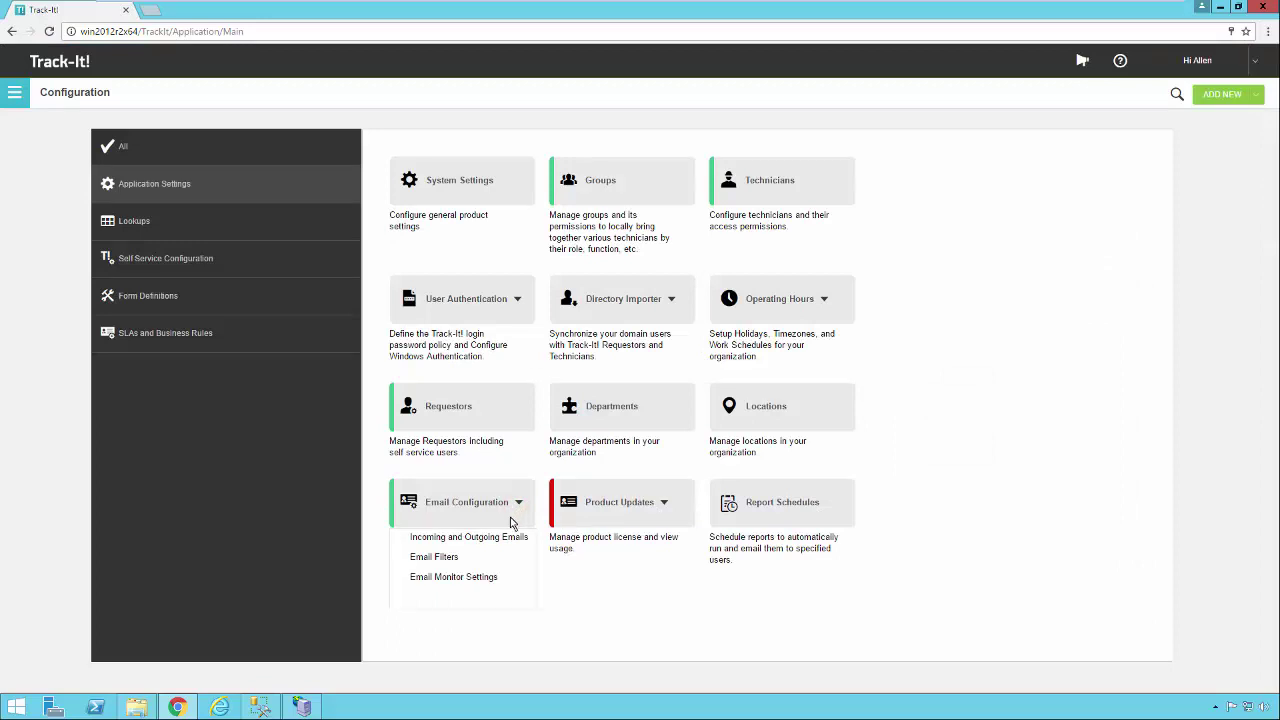
{"action": "left_click", "coordinate": [446, 579]}
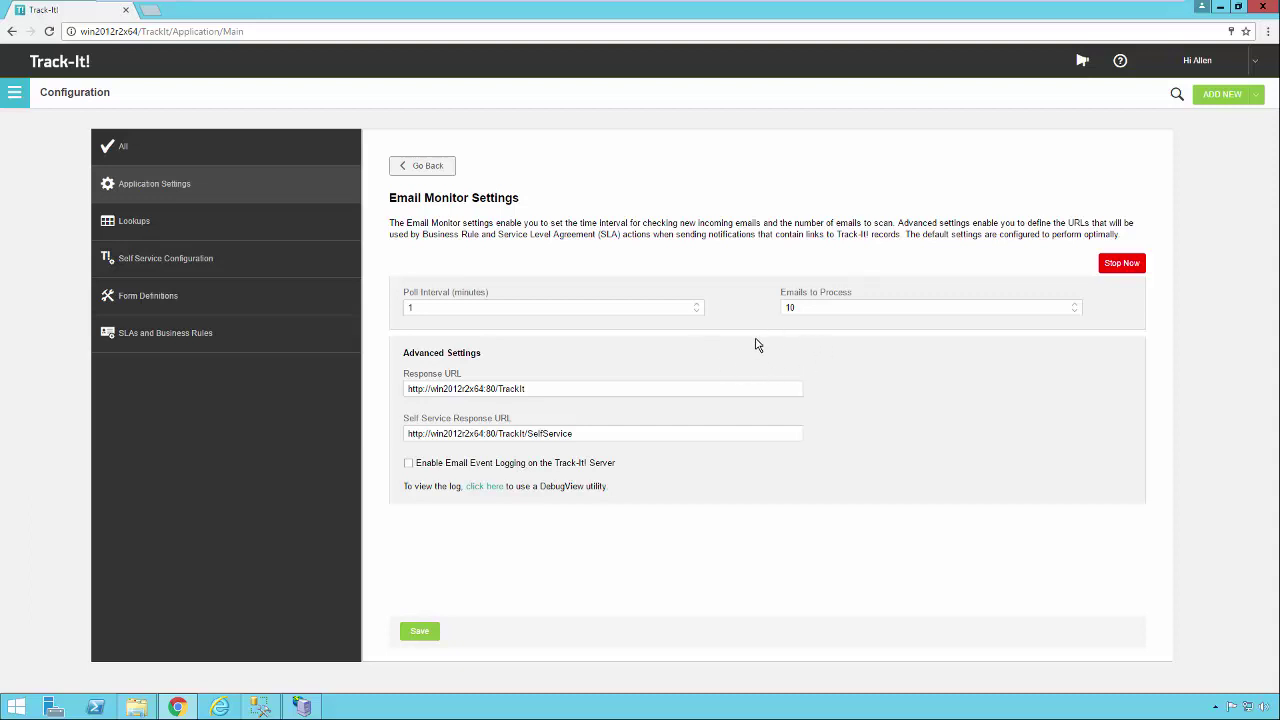
{"action": "left_click", "coordinate": [698, 311]}
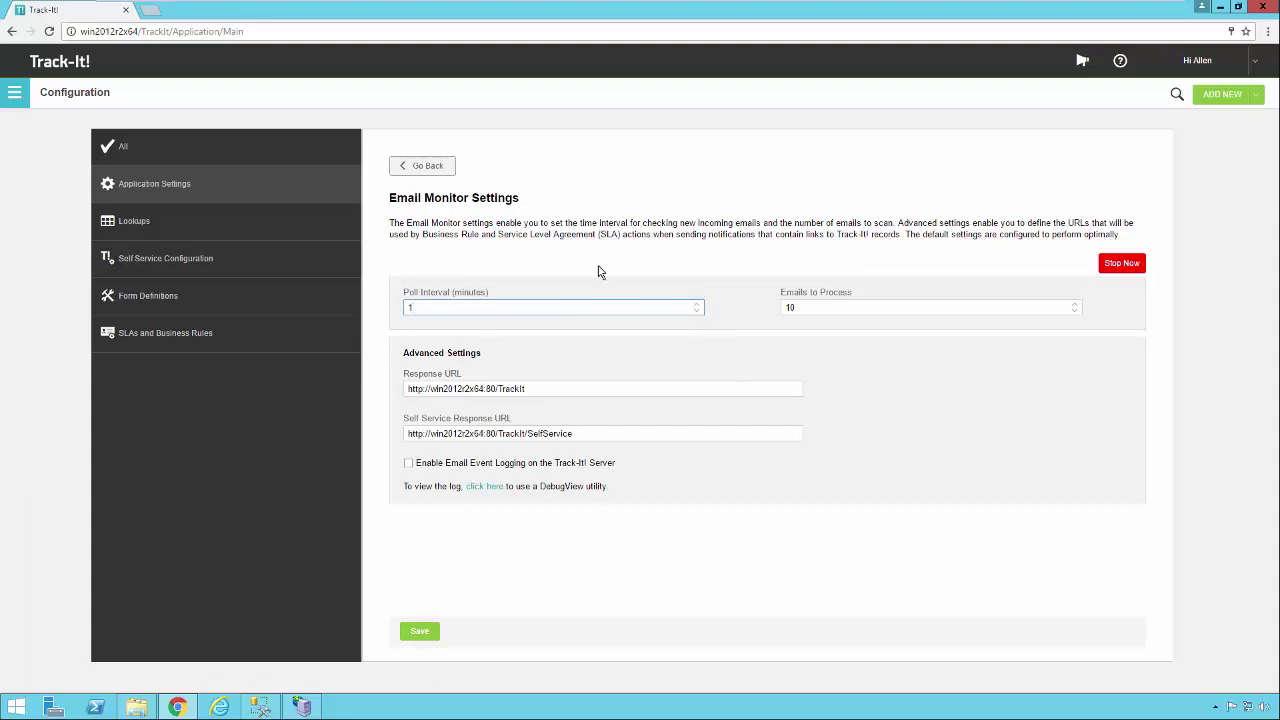
{"action": "left_click", "coordinate": [422, 166]}
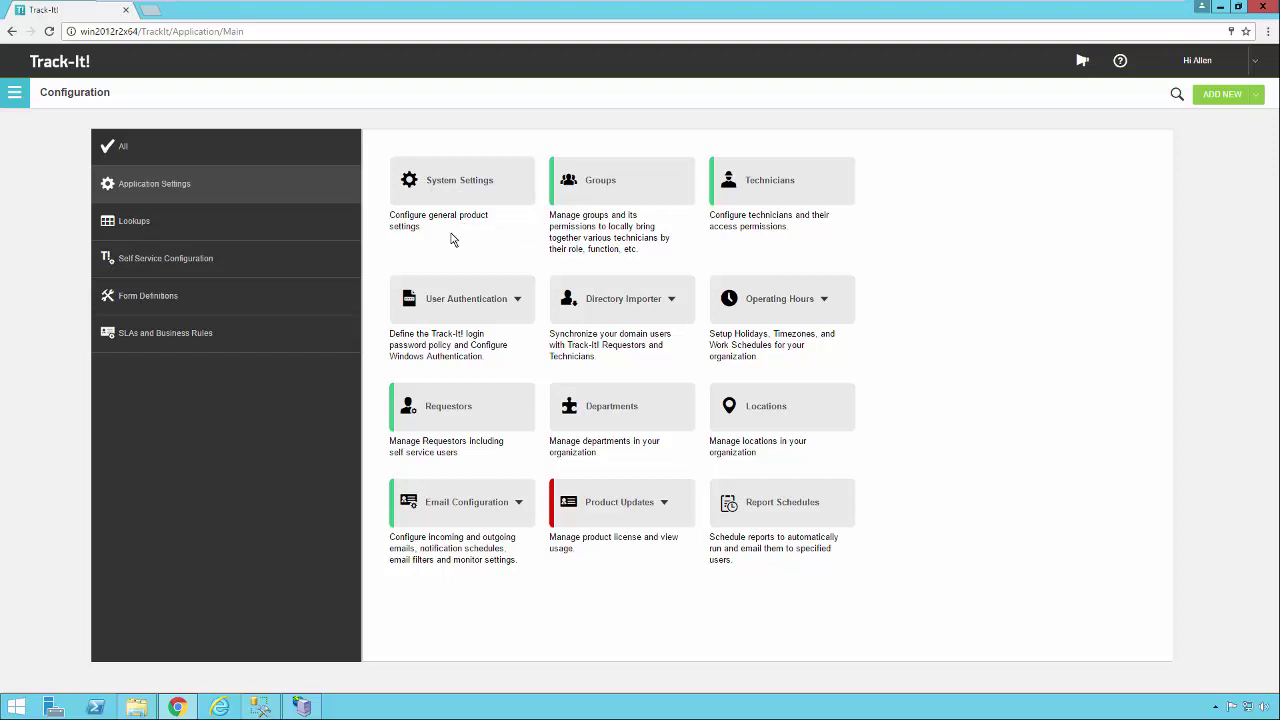
Open the Help Desk business rules and examine the "Create new ticket via email with any subject" rule, closing it without saving
{"action": "left_click", "coordinate": [234, 343]}
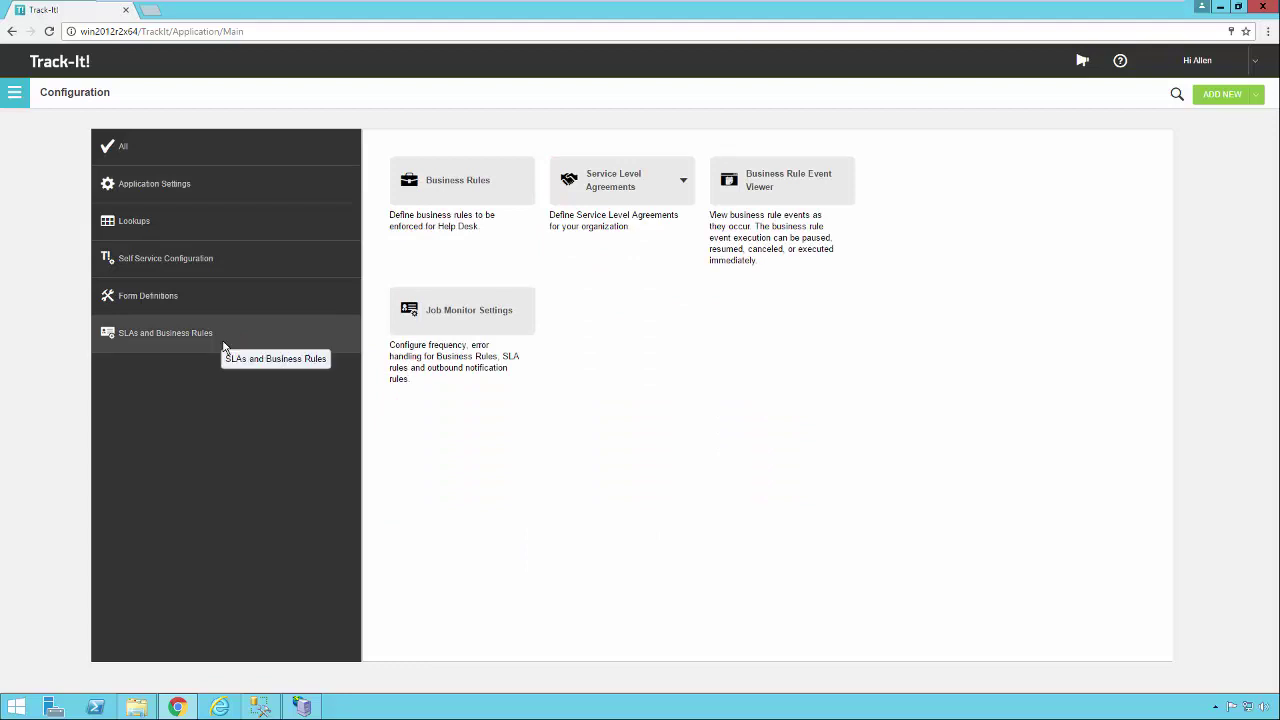
{"action": "left_click", "coordinate": [494, 186]}
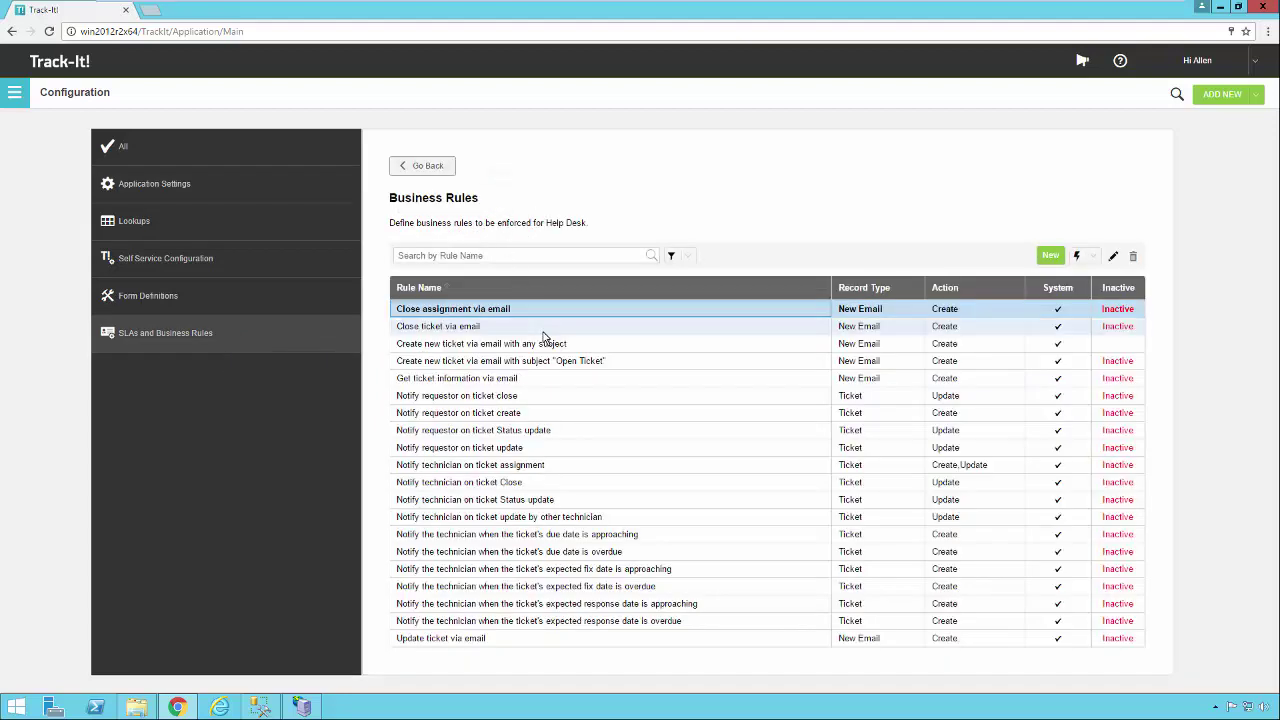
{"action": "left_click", "coordinate": [600, 347]}
{"action": "mouse_move", "coordinate": [639, 352]}
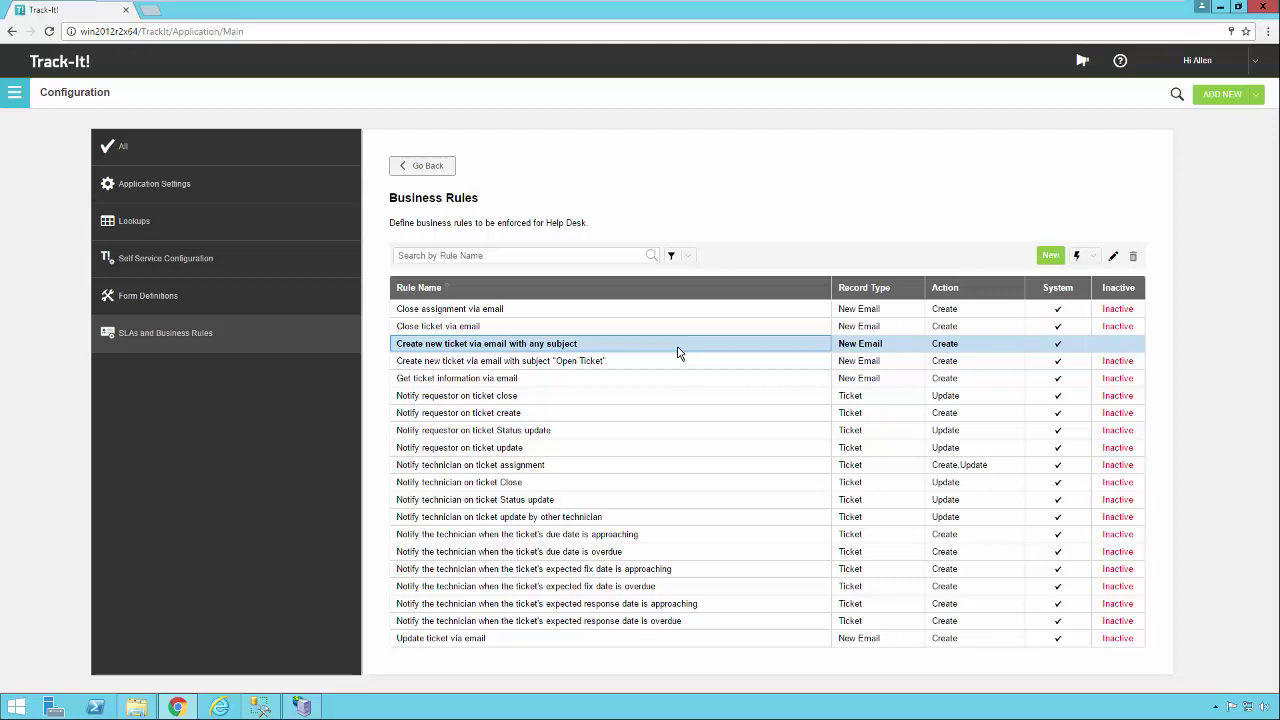
{"action": "mouse_move", "coordinate": [677, 352]}
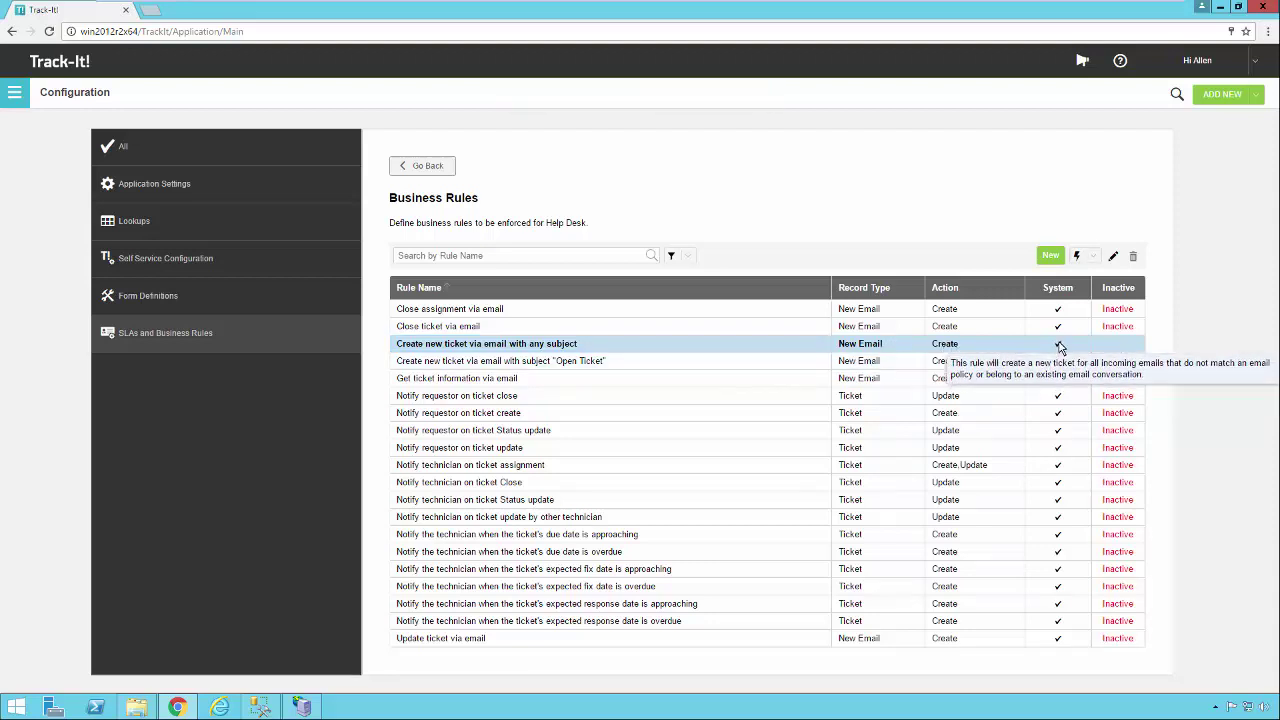
{"action": "double_click", "coordinate": [705, 345]}
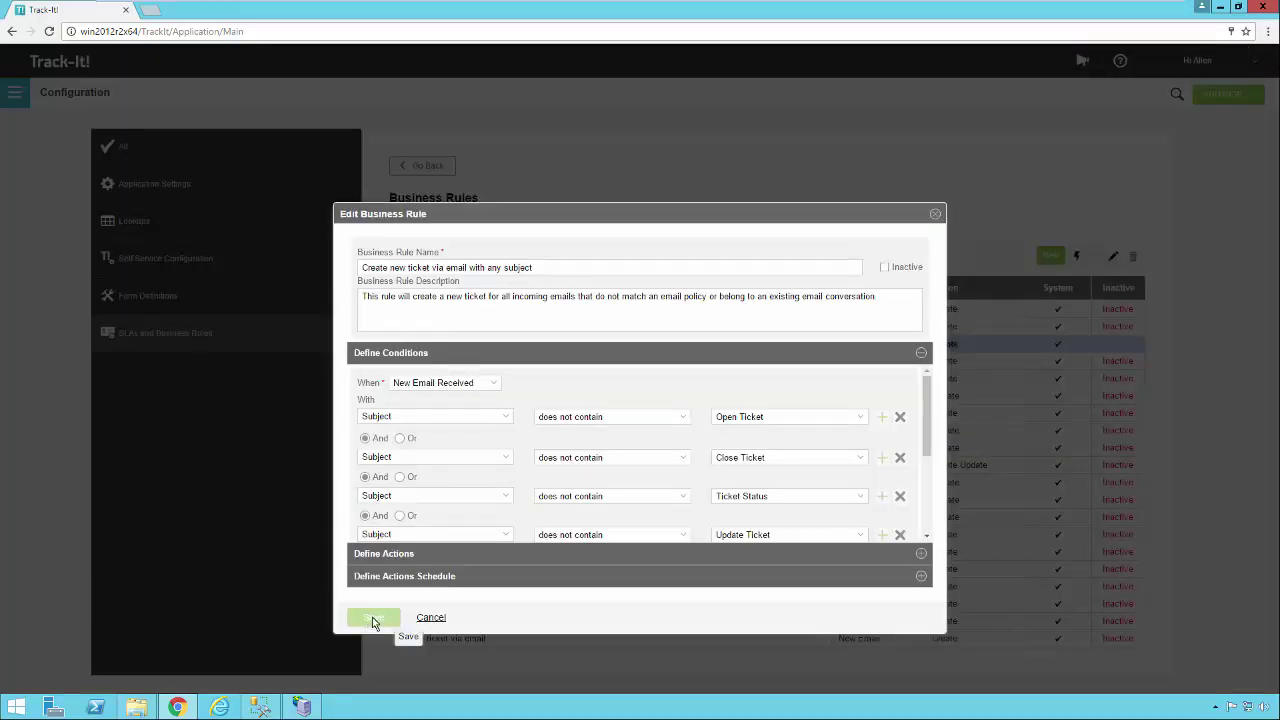
{"action": "left_click", "coordinate": [884, 268]}
{"action": "left_click", "coordinate": [935, 214]}
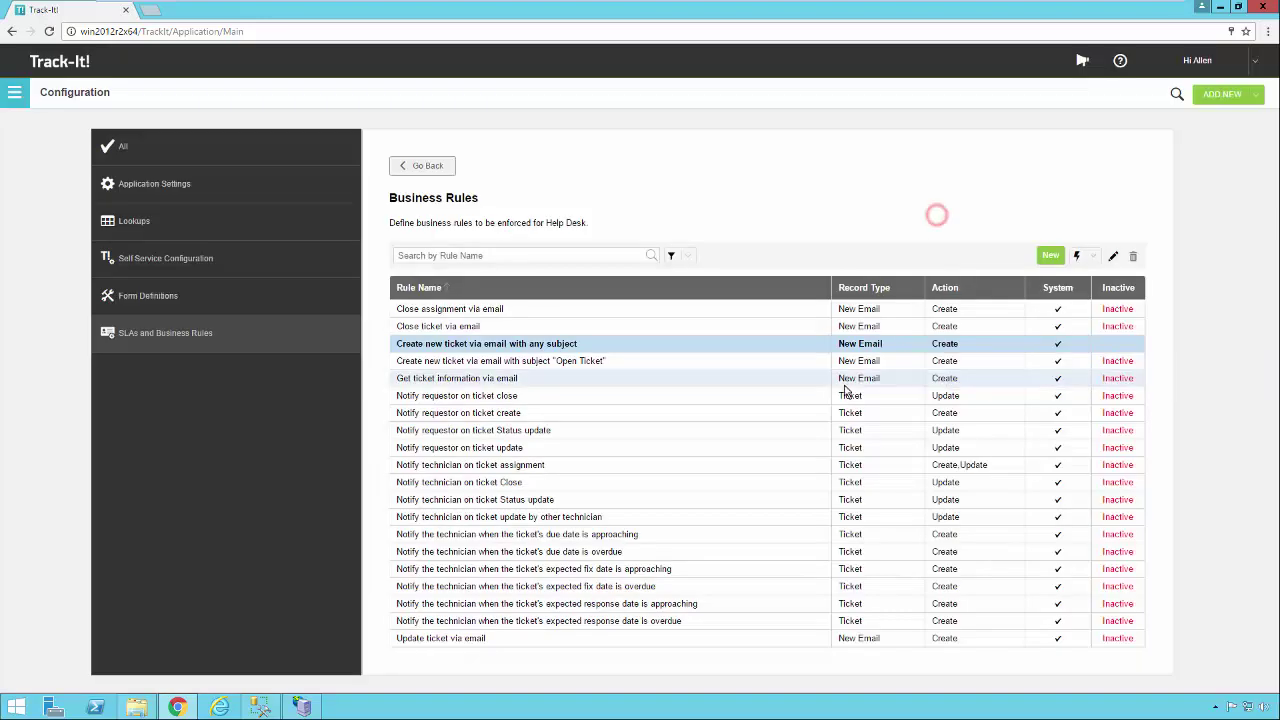
Deactivate the "Create new ticket via email with any subject" rule and activate it again
{"action": "left_click", "coordinate": [1062, 347]}
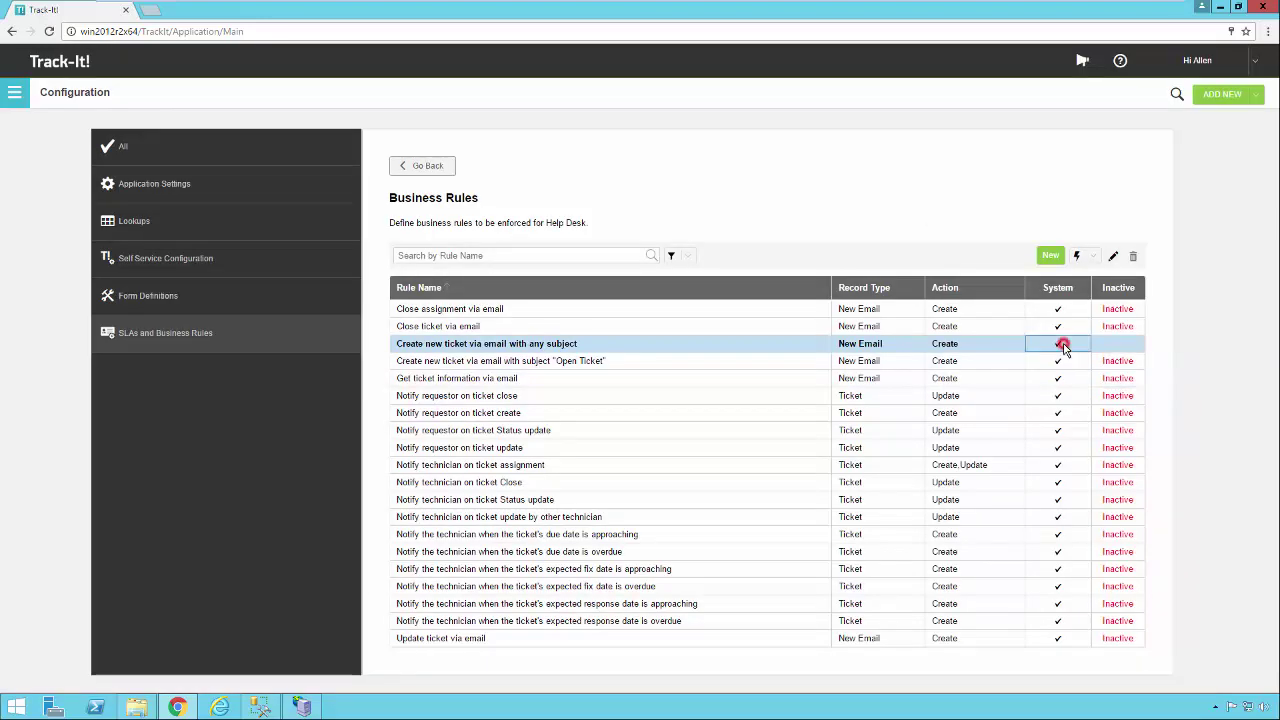
{"action": "left_click", "coordinate": [1093, 257]}
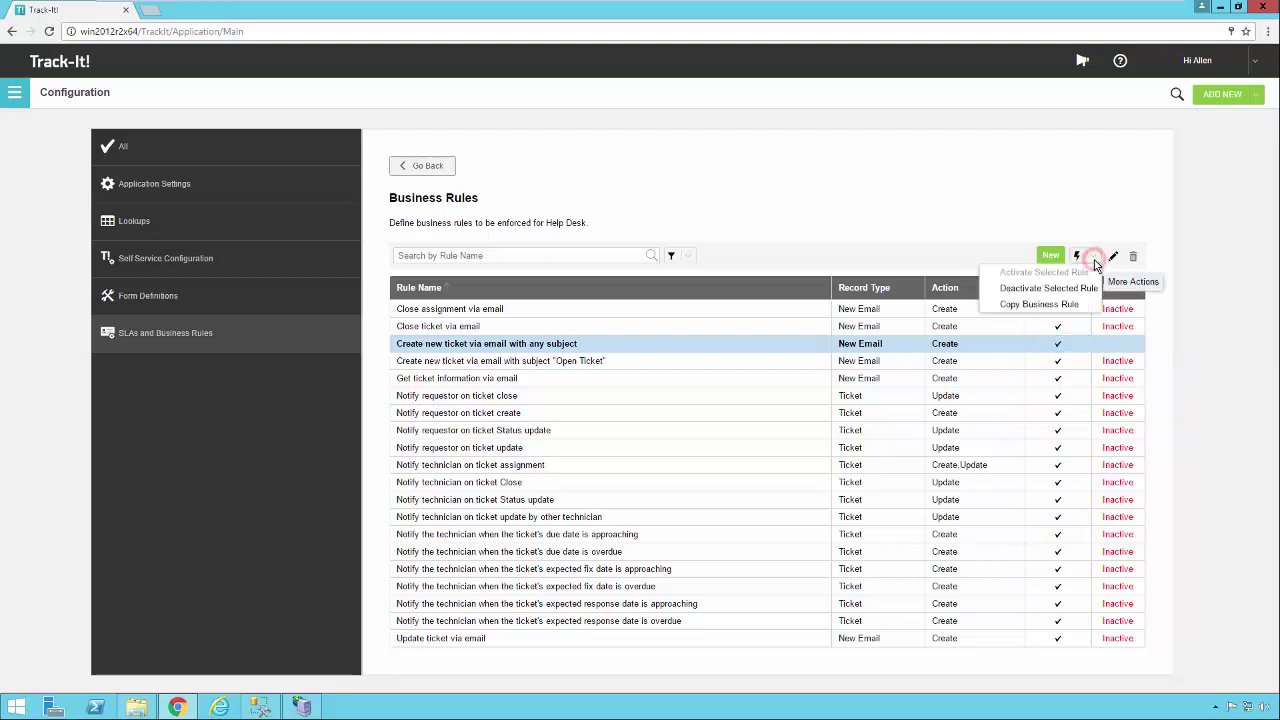
{"action": "left_click", "coordinate": [1020, 288]}
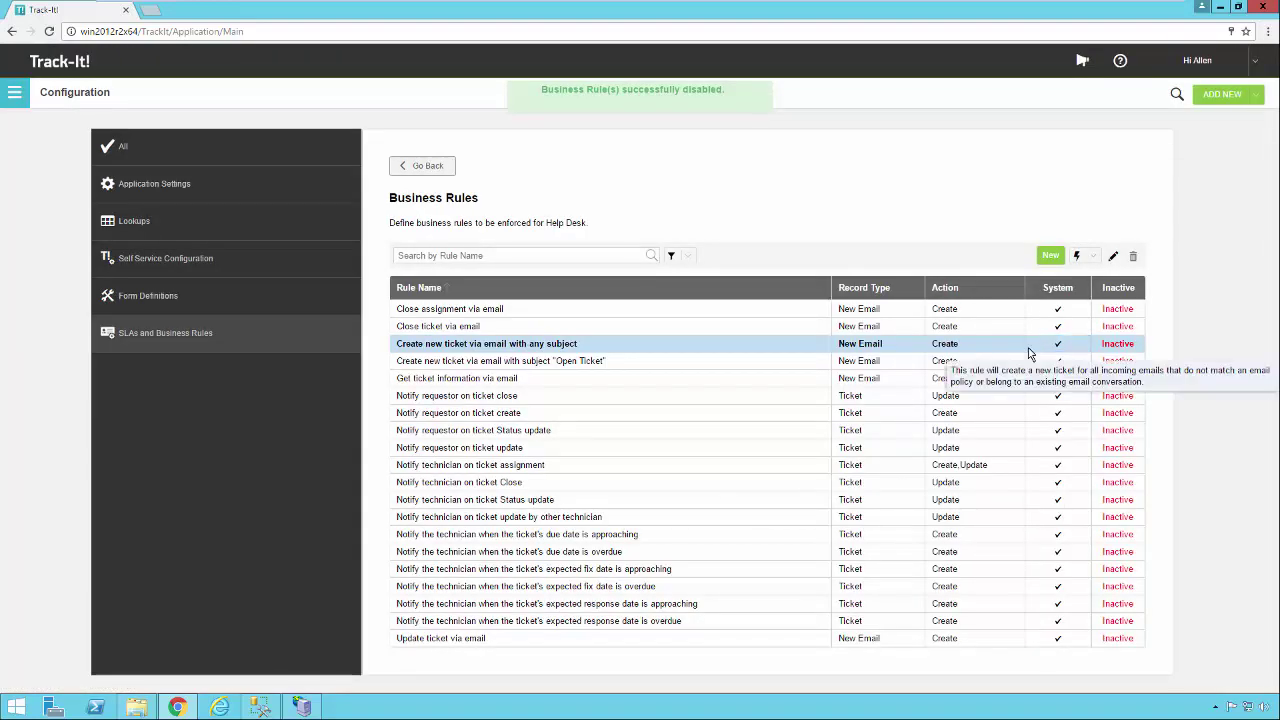
{"action": "left_click", "coordinate": [1093, 256]}
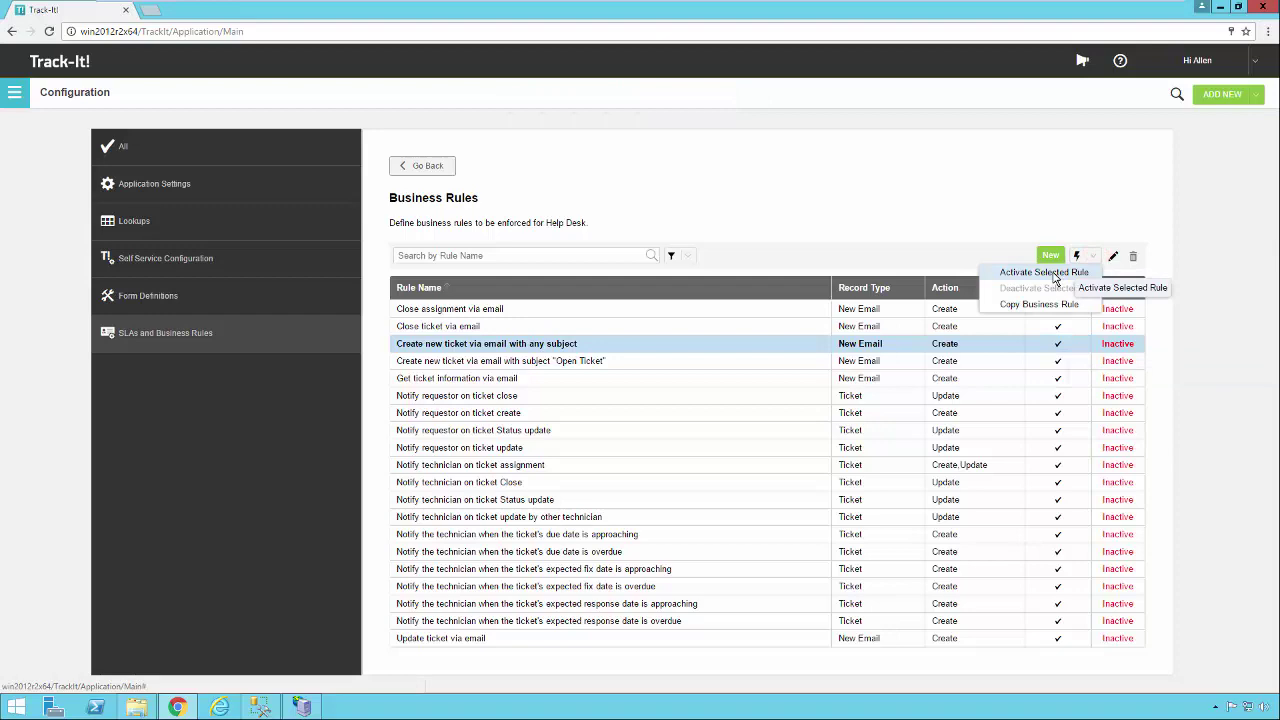
{"action": "left_click", "coordinate": [1054, 273]}
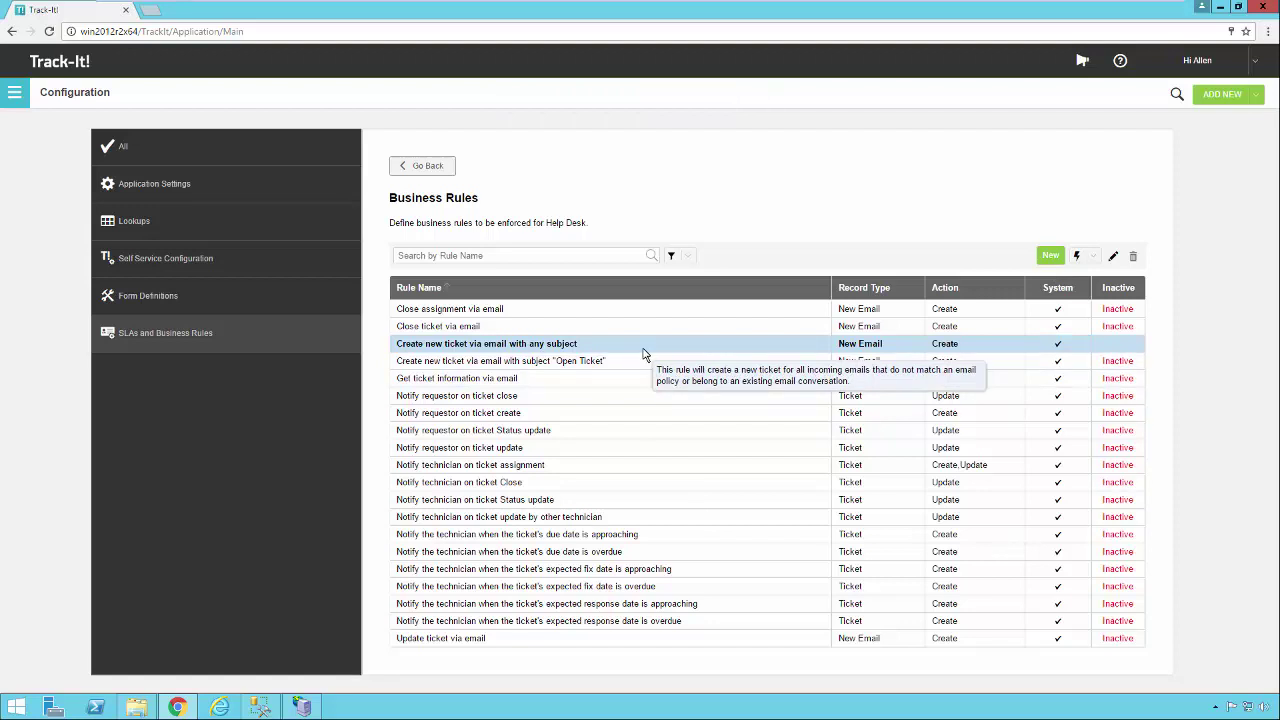
Check the extra actions offered for the any-subject rule, including copying, and select the "Close ticket via email" rule
{"action": "left_click", "coordinate": [1090, 258]}
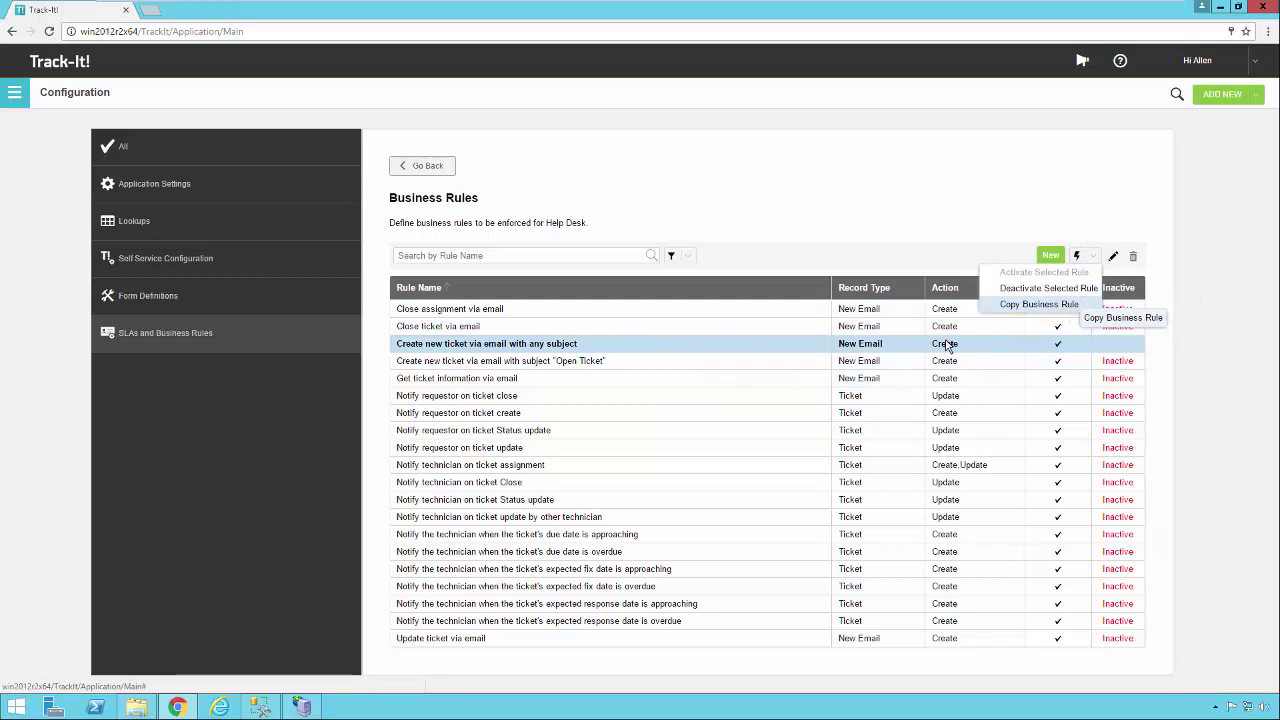
{"action": "left_click", "coordinate": [792, 352]}
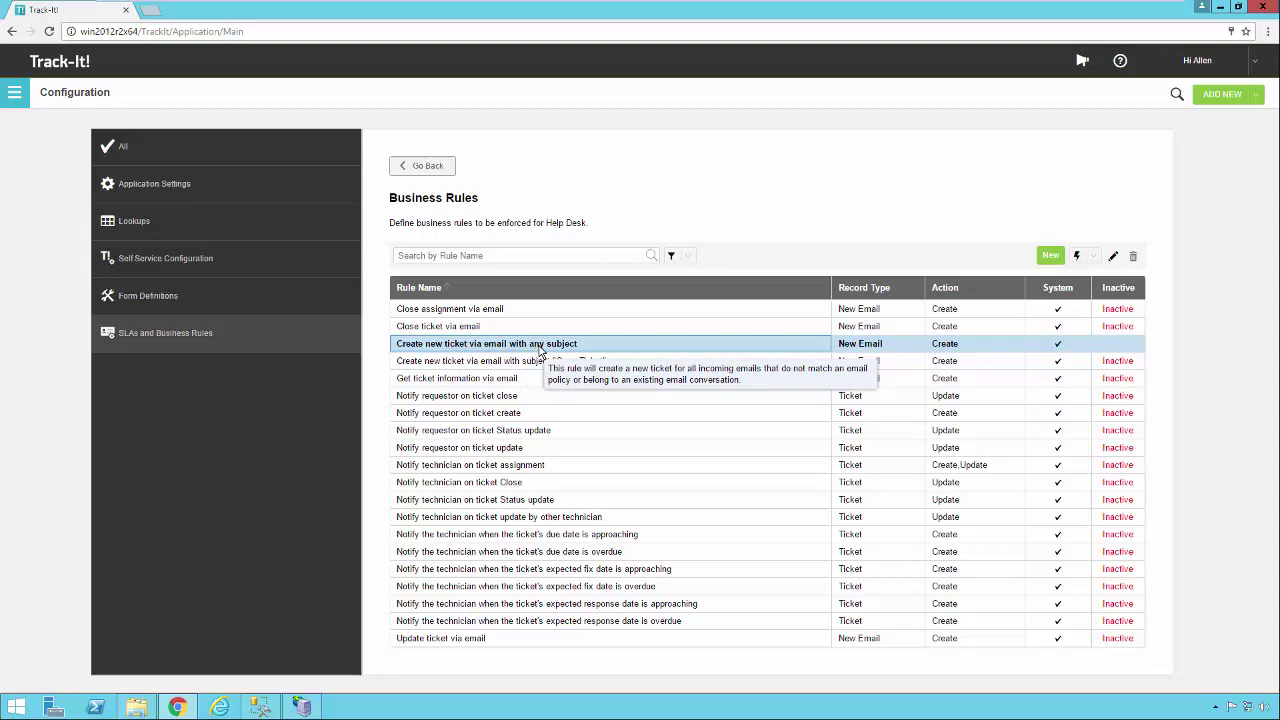
{"action": "left_click", "coordinate": [590, 331]}
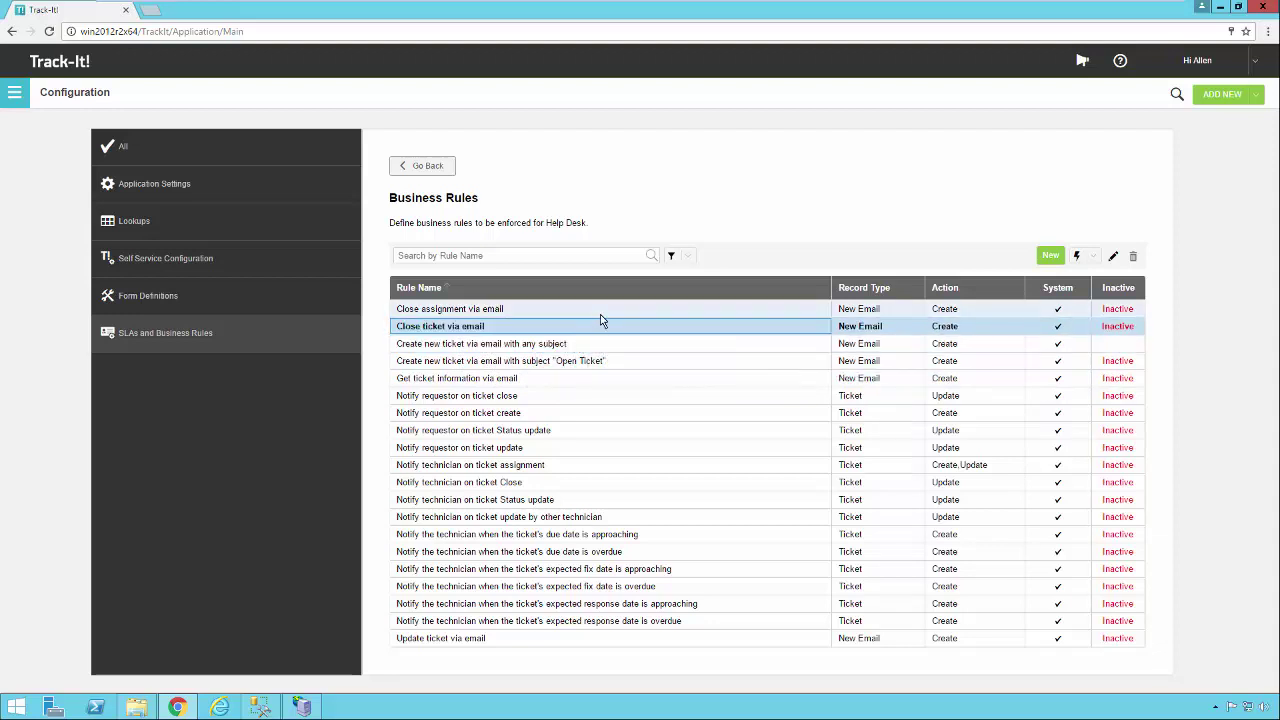
Examine the other email rules, including "Close assignment via email" and "Update ticket via email", and the notification rules, ending on the any-subject ticket creation rule
{"action": "left_click", "coordinate": [600, 311]}
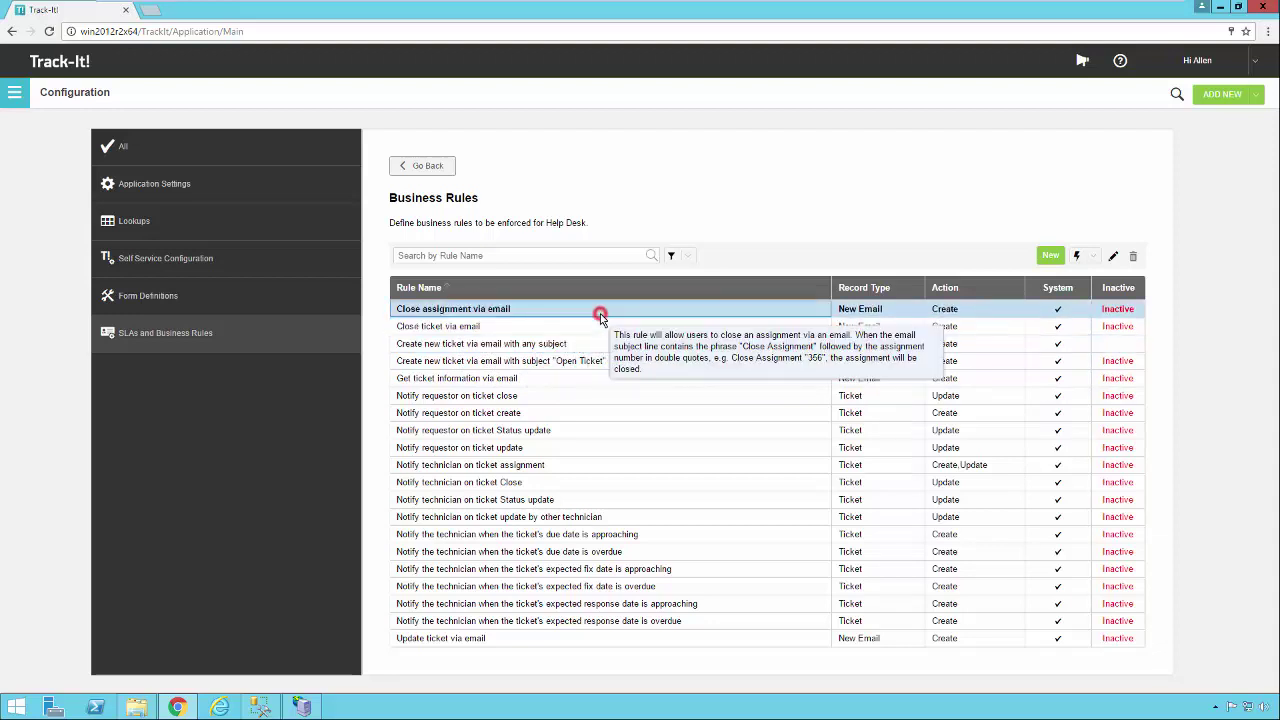
{"action": "left_click", "coordinate": [590, 383]}
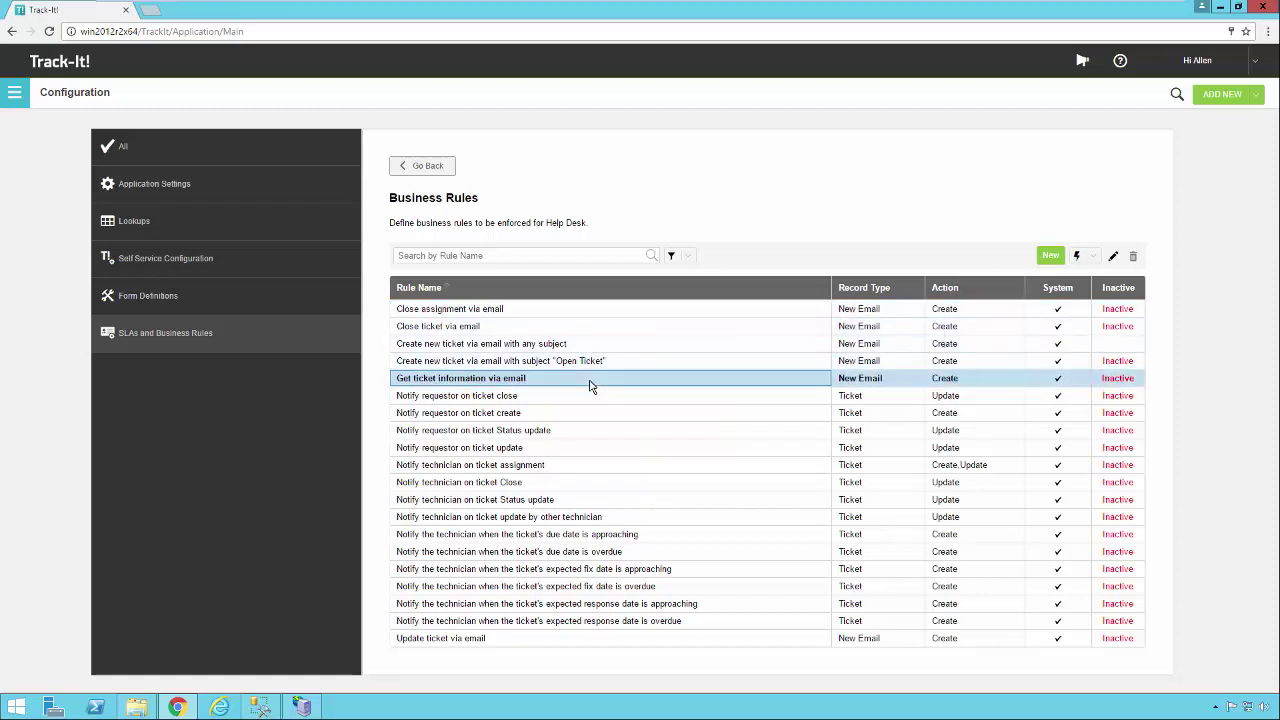
{"action": "left_click", "coordinate": [508, 638]}
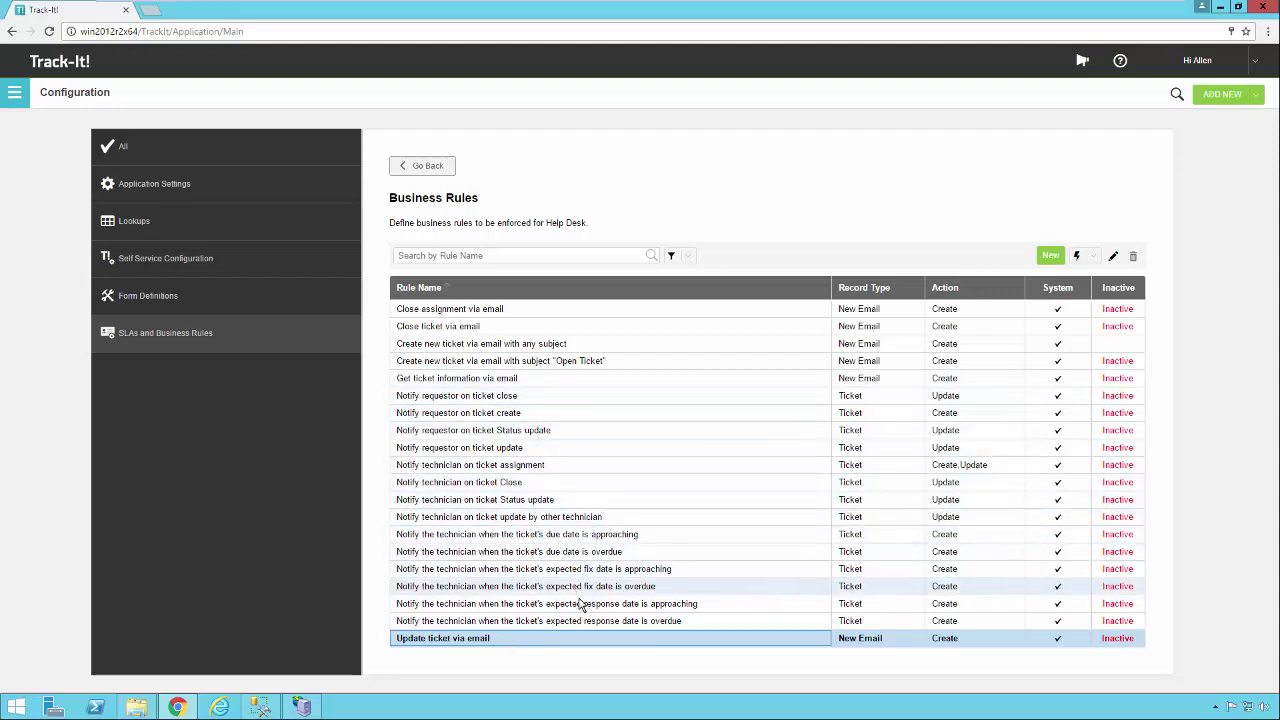
{"action": "mouse_move", "coordinate": [590, 624]}
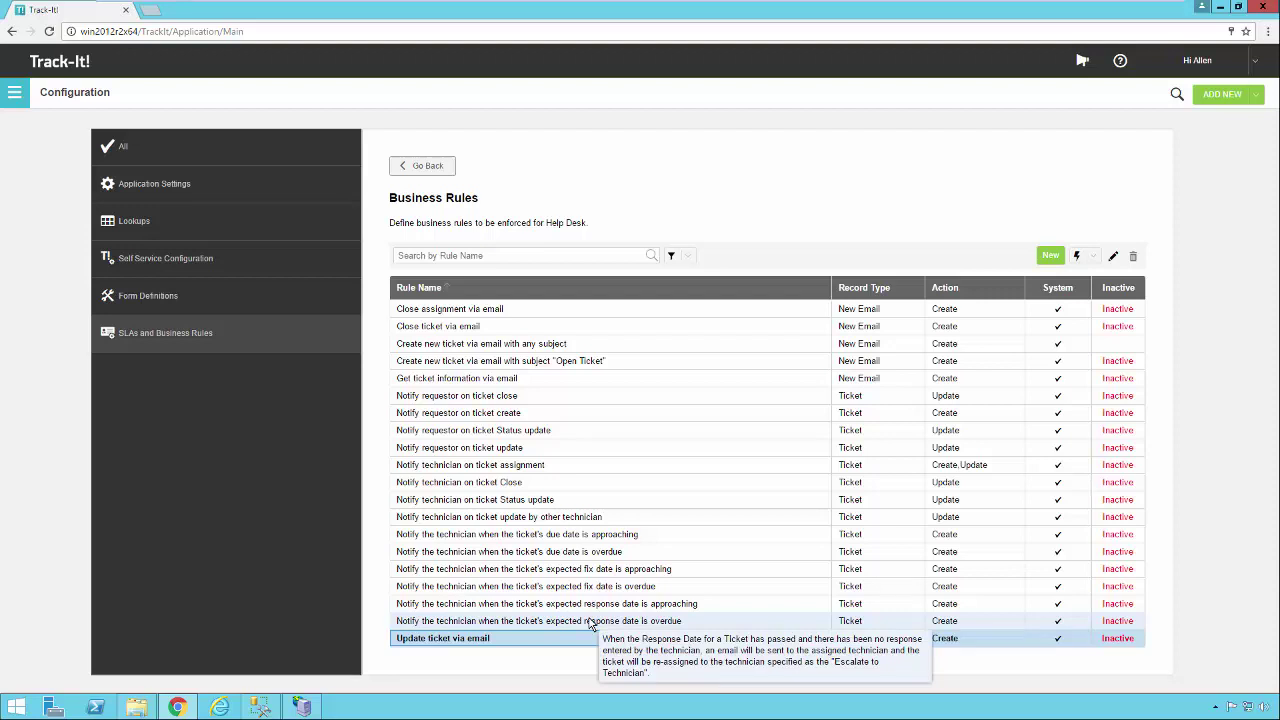
{"action": "left_click", "coordinate": [520, 434]}
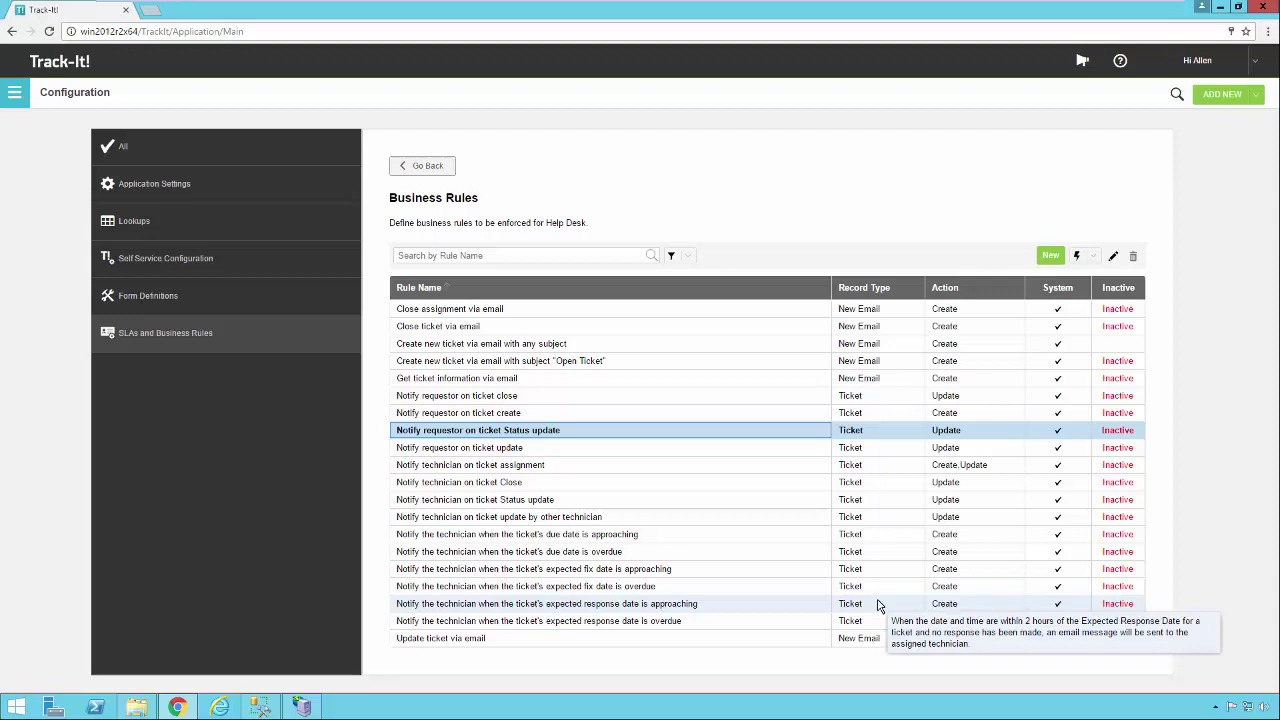
{"action": "left_click", "coordinate": [672, 343]}
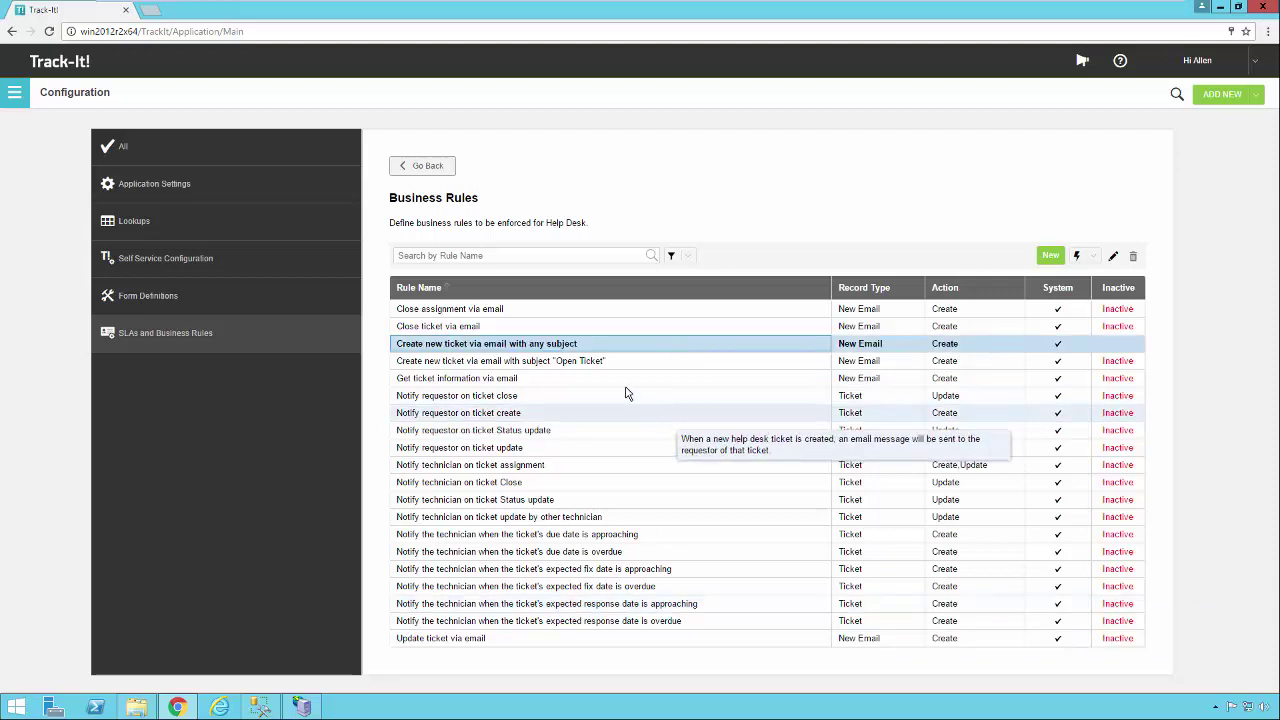
{"action": "left_click", "coordinate": [603, 343]}
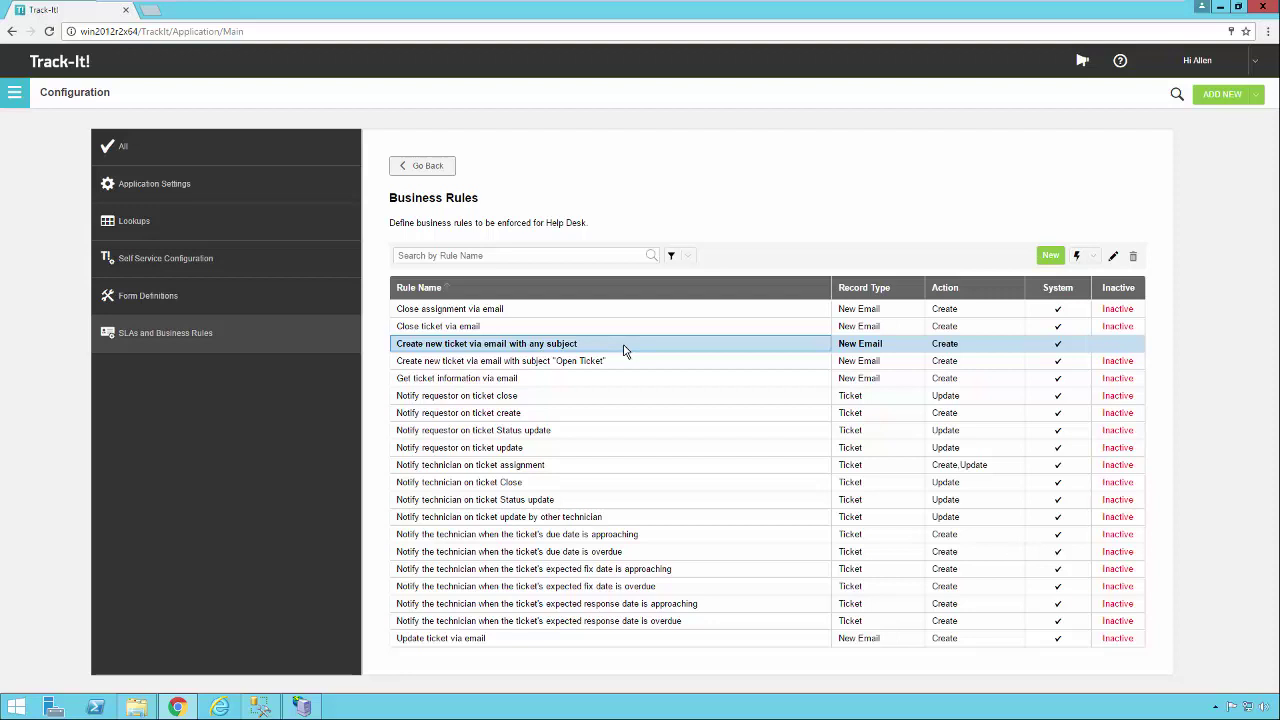
Leave the business rules and open the Requestors list from the overview of all configuration items
{"action": "left_click", "coordinate": [420, 166]}
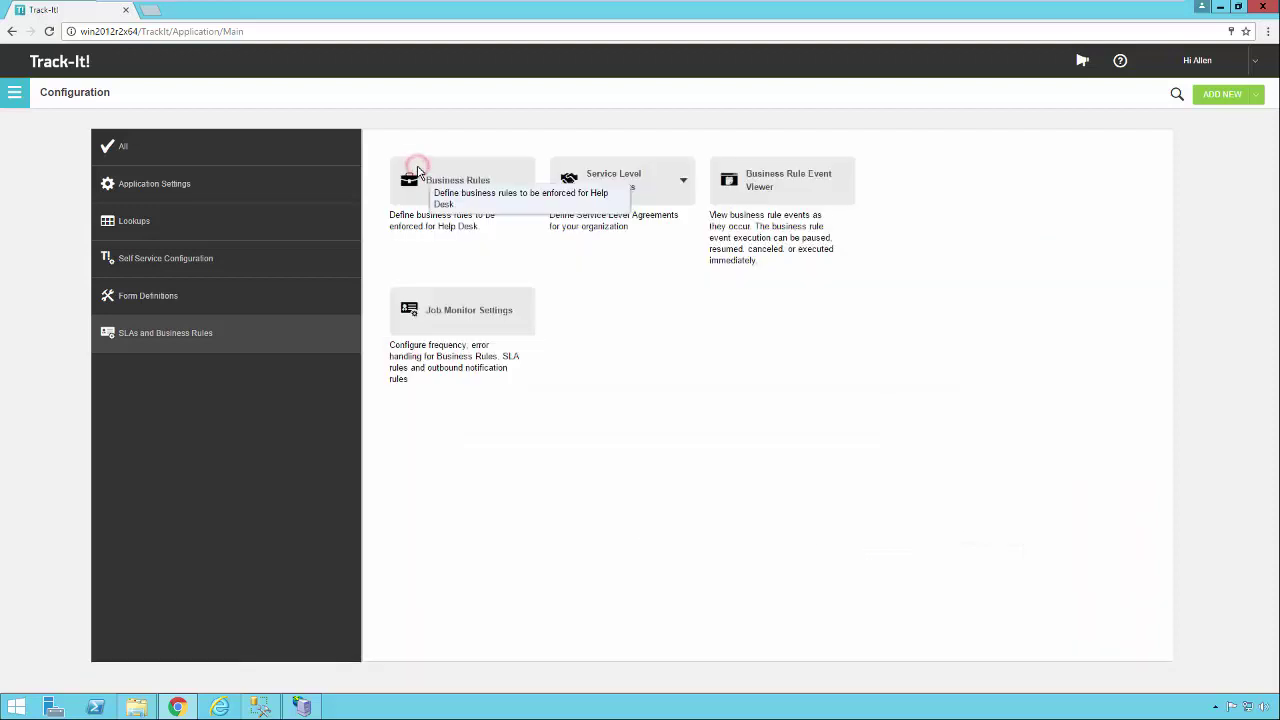
{"action": "left_click", "coordinate": [243, 159]}
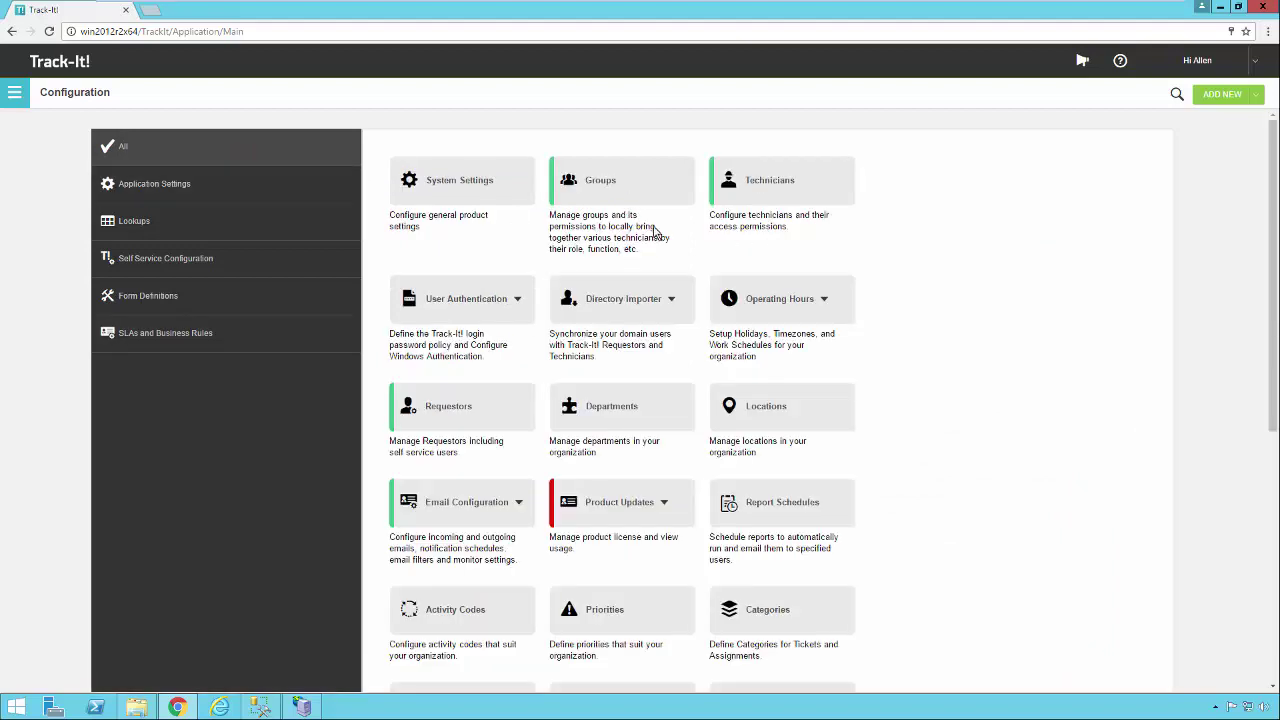
{"action": "left_click", "coordinate": [499, 408]}
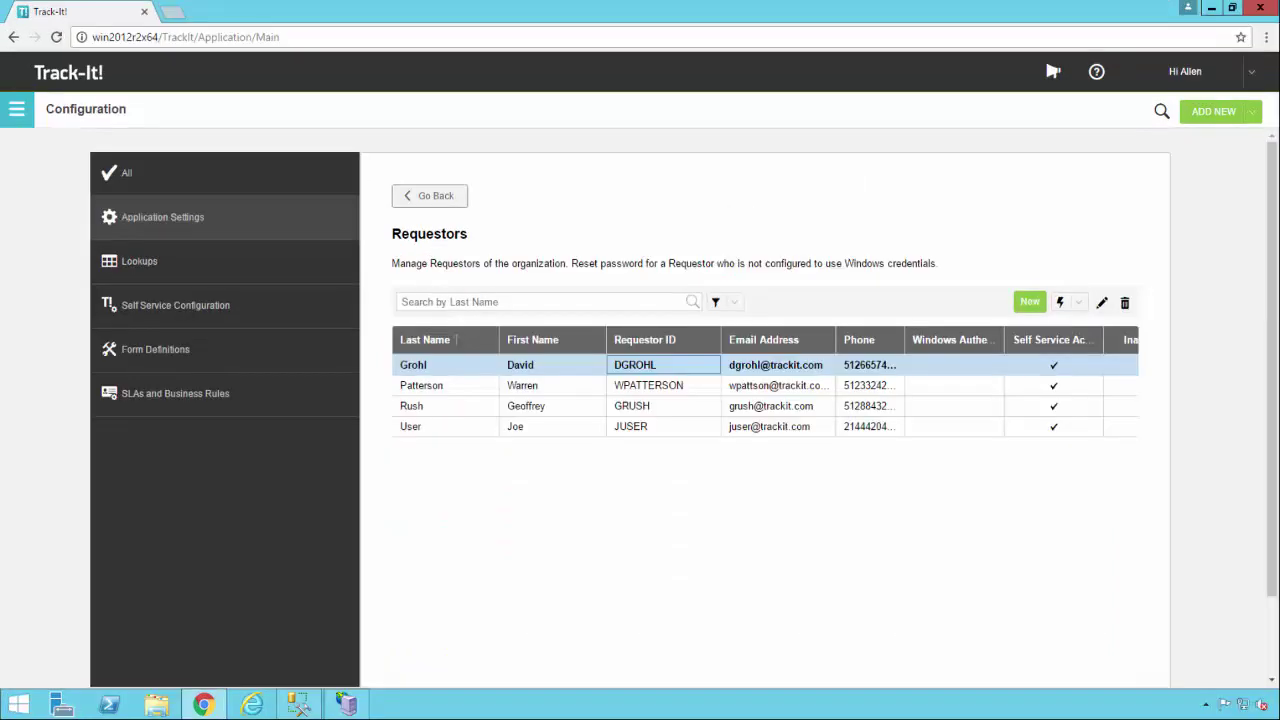